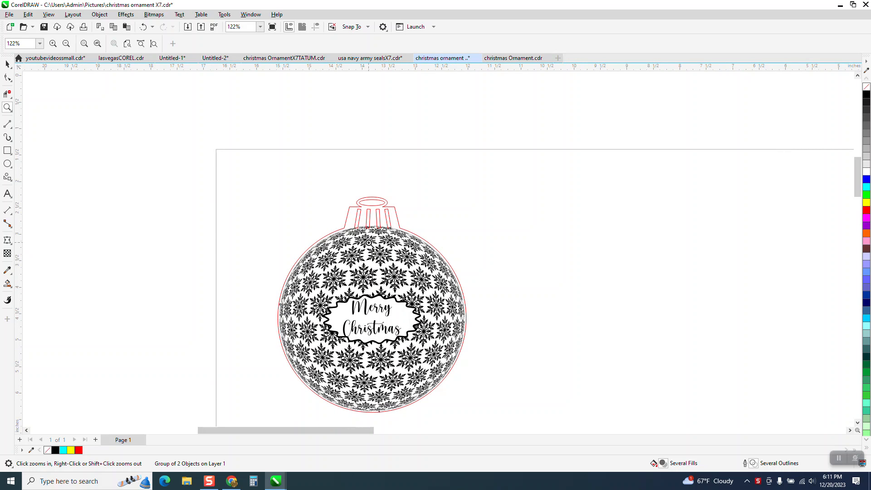
Examine the snowflake pattern on the Merry Christmas ornament up close
{"action": "scroll", "coordinate": [365, 246], "scroll_direction": "down", "scroll_amount": 1}
{"action": "left_click_drag", "start_coordinate": [317, 220], "coordinate": [466, 384]}
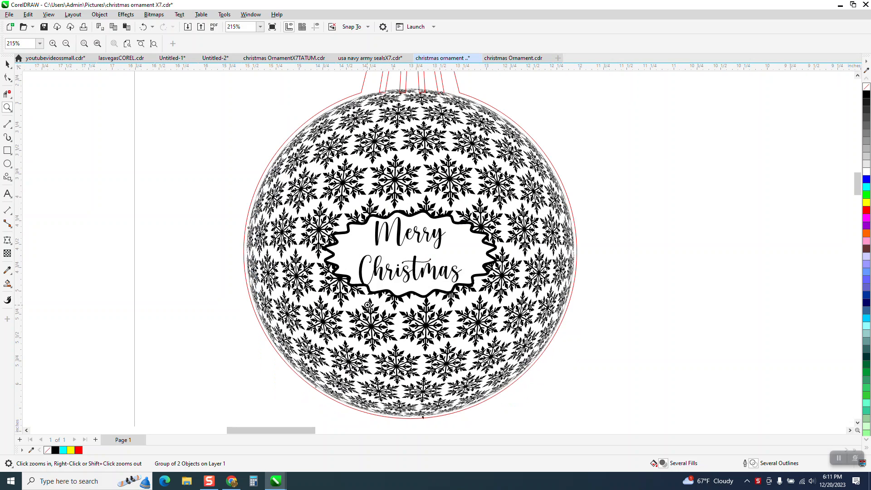
{"action": "scroll", "coordinate": [355, 253], "scroll_direction": "down", "scroll_amount": 1}
{"action": "left_click_drag", "start_coordinate": [361, 161], "coordinate": [416, 223]}
{"action": "scroll", "coordinate": [400, 220], "scroll_direction": "down", "scroll_amount": 4}
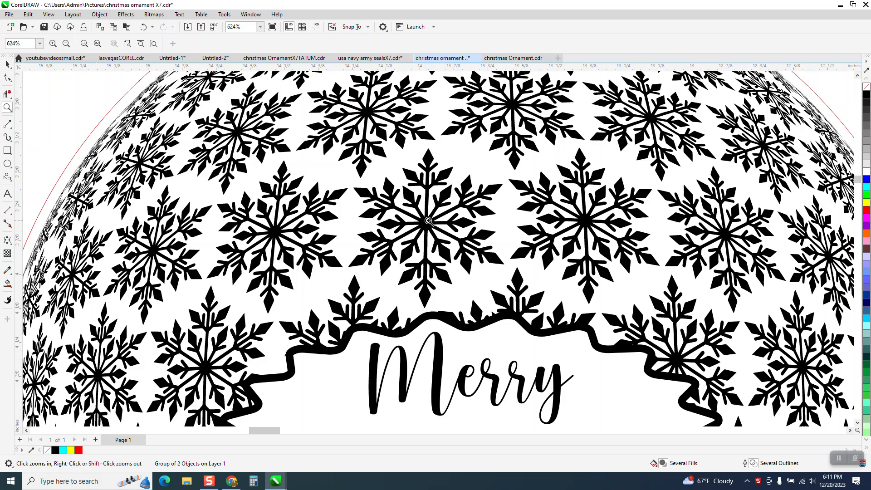
{"action": "scroll", "coordinate": [424, 220], "scroll_direction": "down", "scroll_amount": 5}
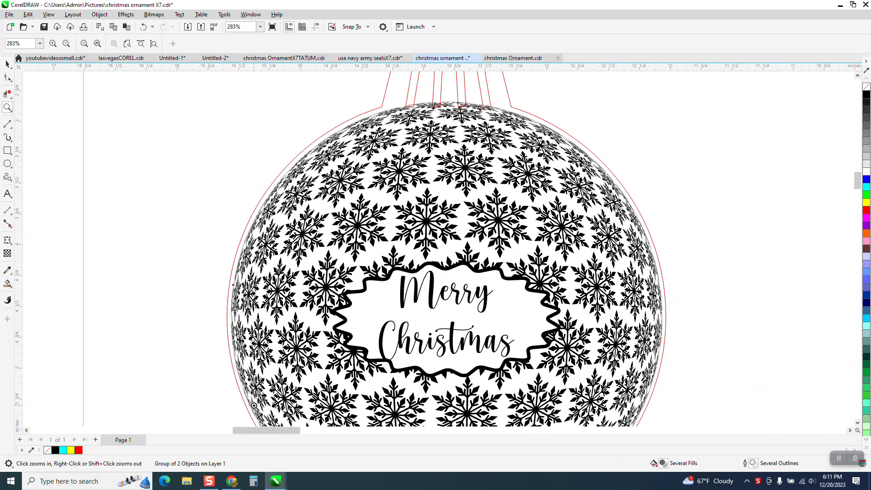
Switch to Chrome and run a Google image search for "clipart snowflake"
{"action": "left_click", "coordinate": [231, 483]}
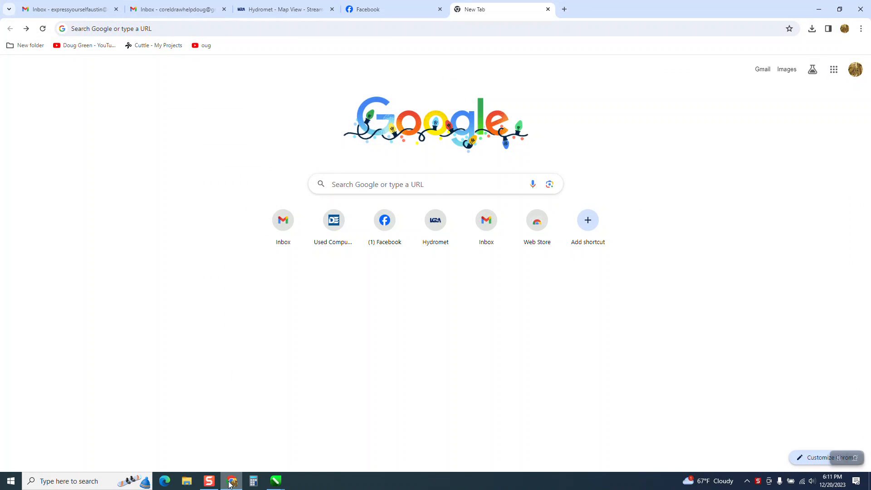
{"action": "left_click", "coordinate": [351, 182]}
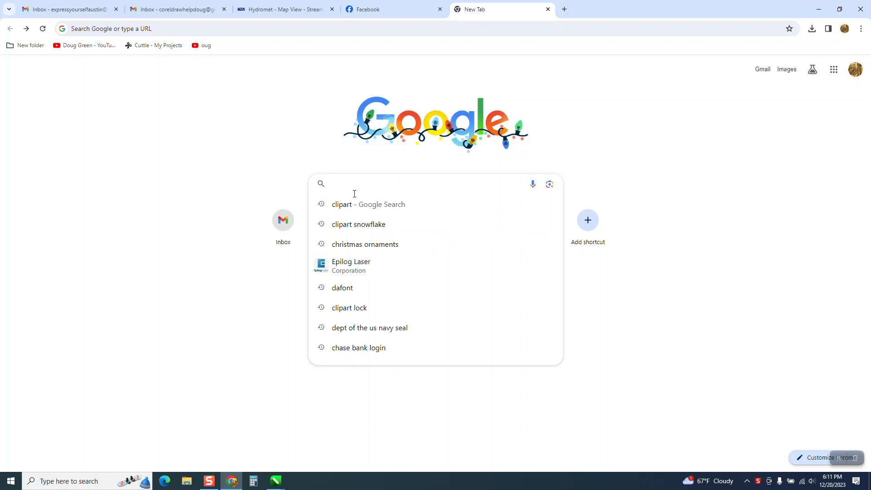
{"action": "left_click", "coordinate": [351, 225]}
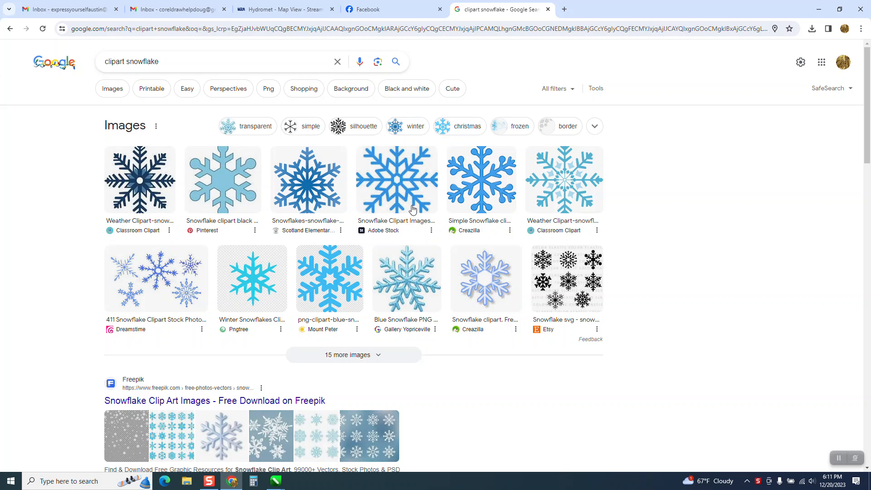
{"action": "left_click", "coordinate": [112, 89]}
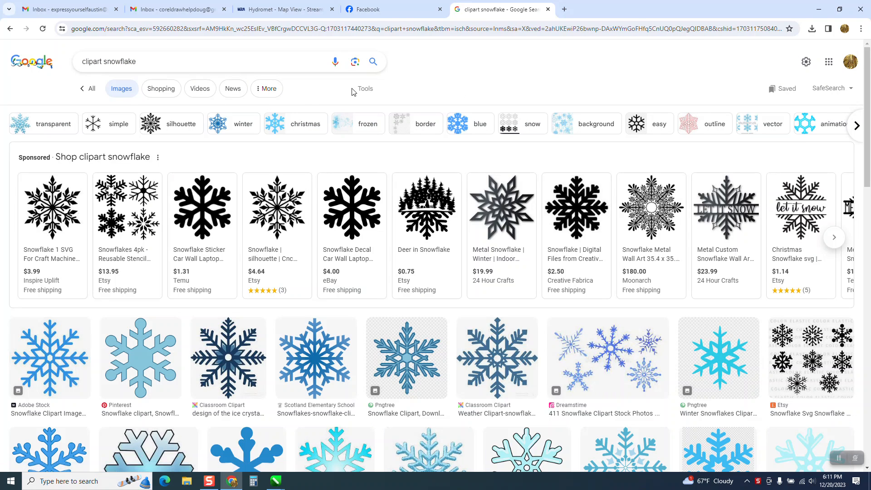
Filter the snowflake image results to Large size and Black and white color
{"action": "left_click", "coordinate": [366, 91]}
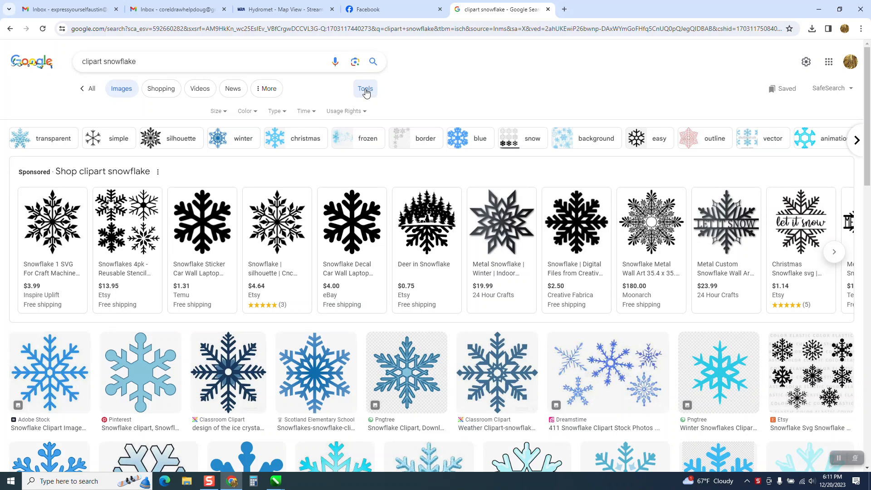
{"action": "left_click", "coordinate": [224, 112]}
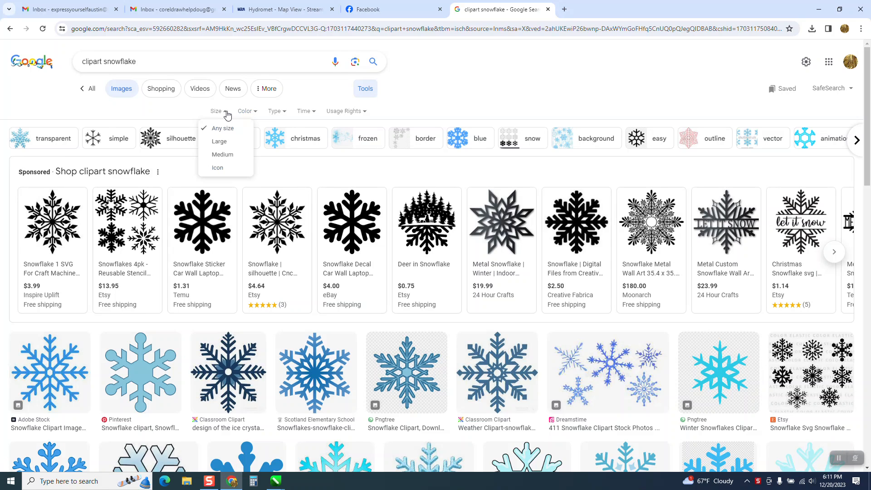
{"action": "left_click", "coordinate": [220, 142]}
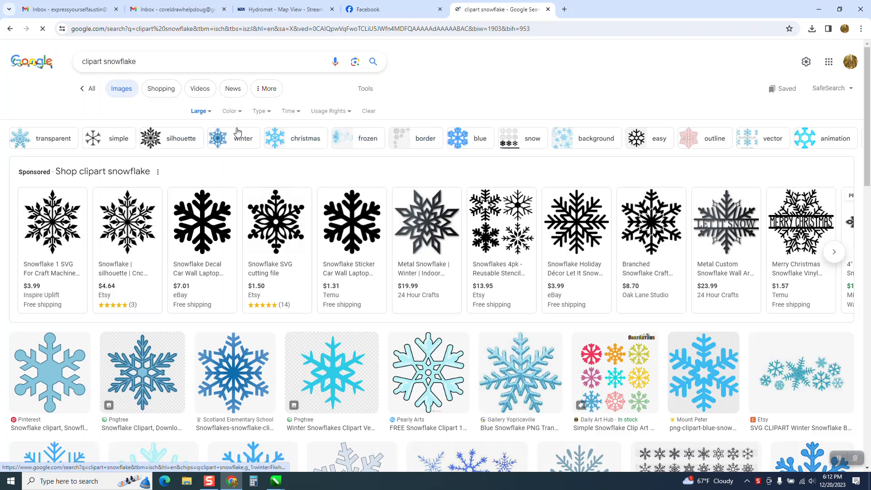
{"action": "left_click", "coordinate": [242, 115]}
{"action": "left_click", "coordinate": [242, 141]}
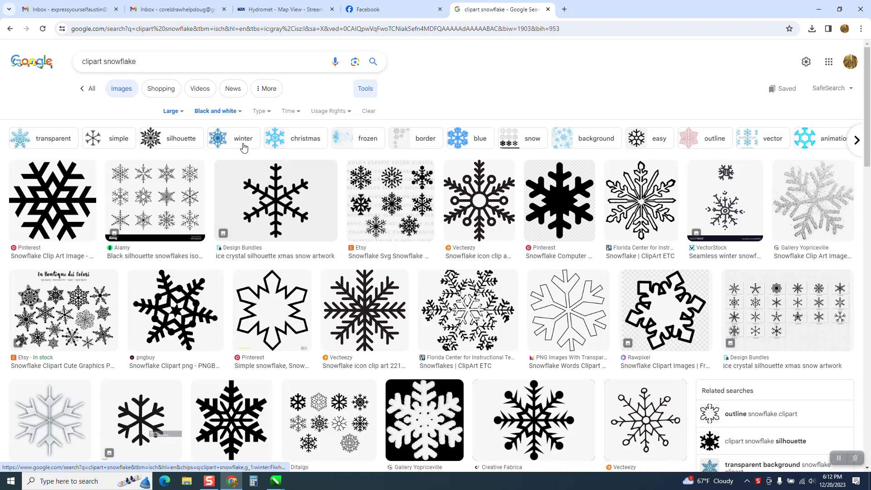
Find the Pinterest "Black Transparent Background Snowflake Clipart" among the results and copy its preview image
{"action": "scroll", "coordinate": [436, 205], "scroll_direction": "down", "scroll_amount": 5}
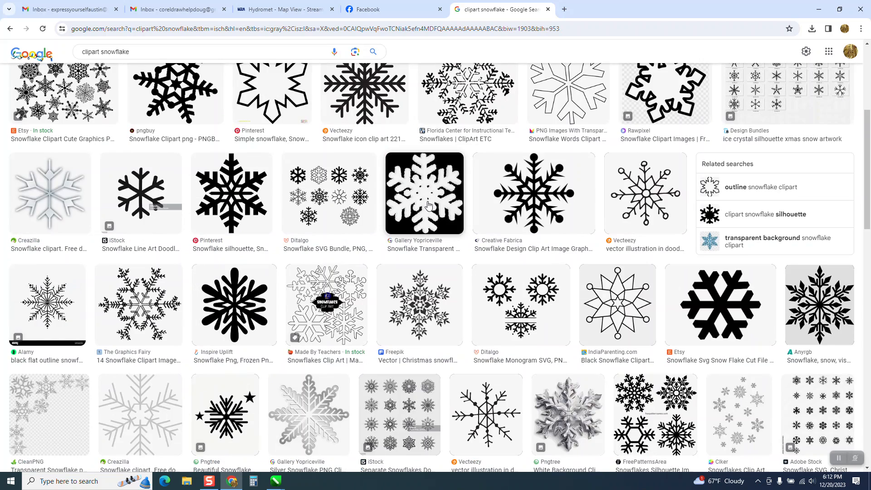
{"action": "scroll", "coordinate": [430, 203], "scroll_direction": "up", "scroll_amount": 5}
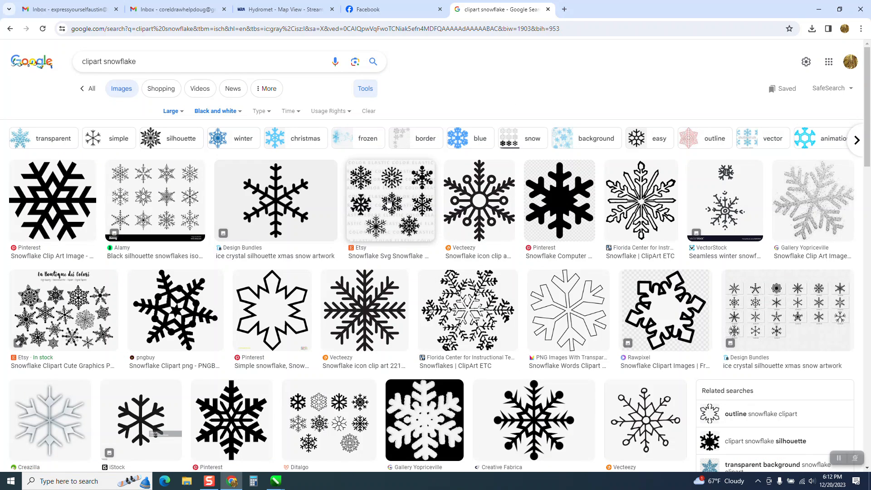
{"action": "scroll", "coordinate": [400, 198], "scroll_direction": "down", "scroll_amount": 5}
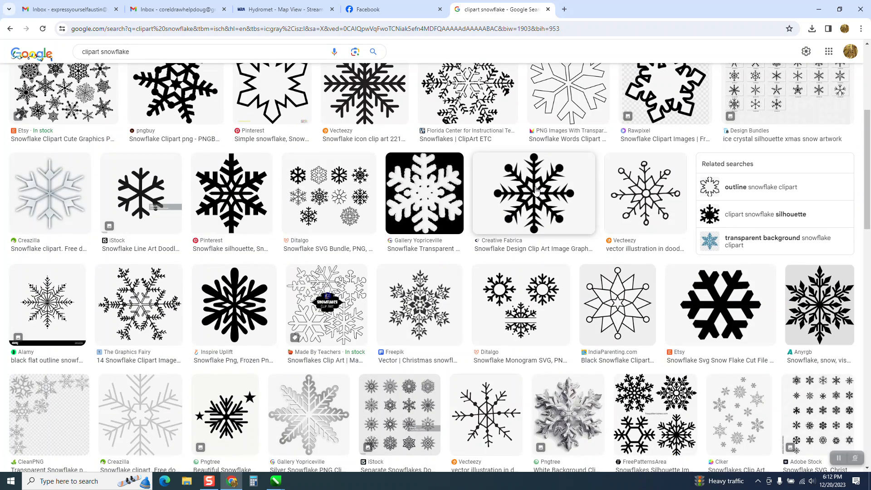
{"action": "scroll", "coordinate": [535, 190], "scroll_direction": "down", "scroll_amount": 5}
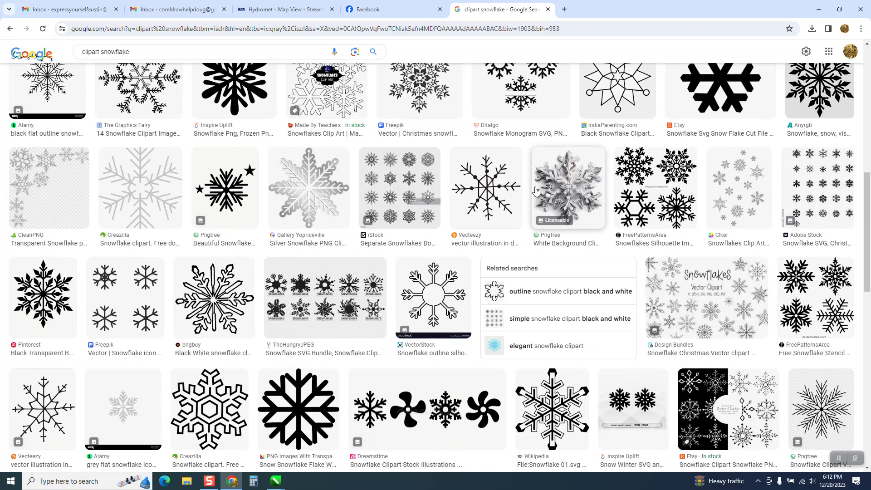
{"action": "left_click", "coordinate": [42, 276]}
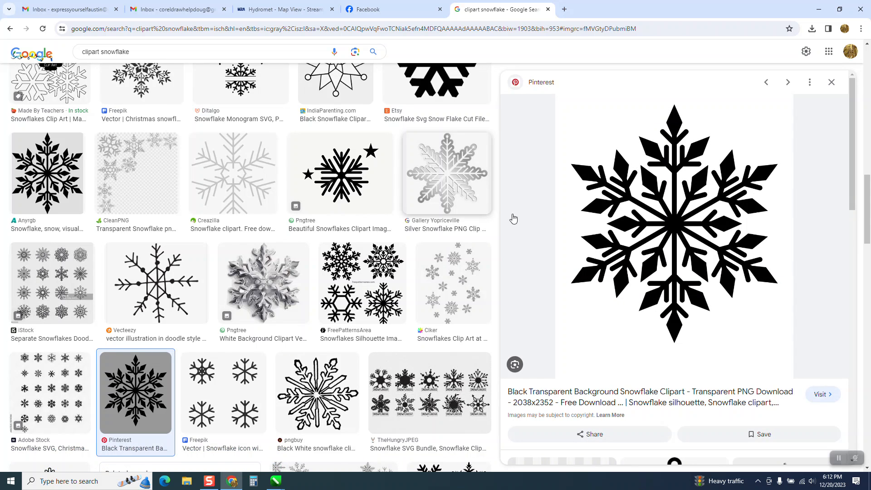
{"action": "right_click", "coordinate": [679, 224]}
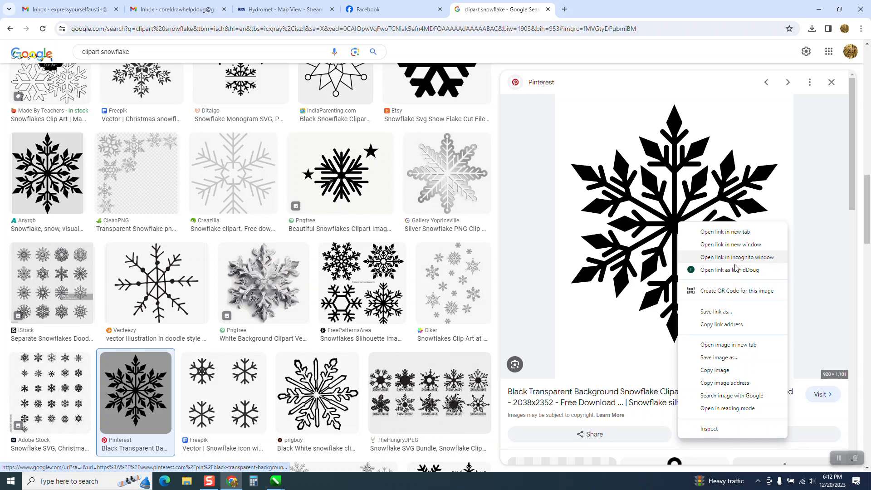
{"action": "left_click", "coordinate": [712, 372]}
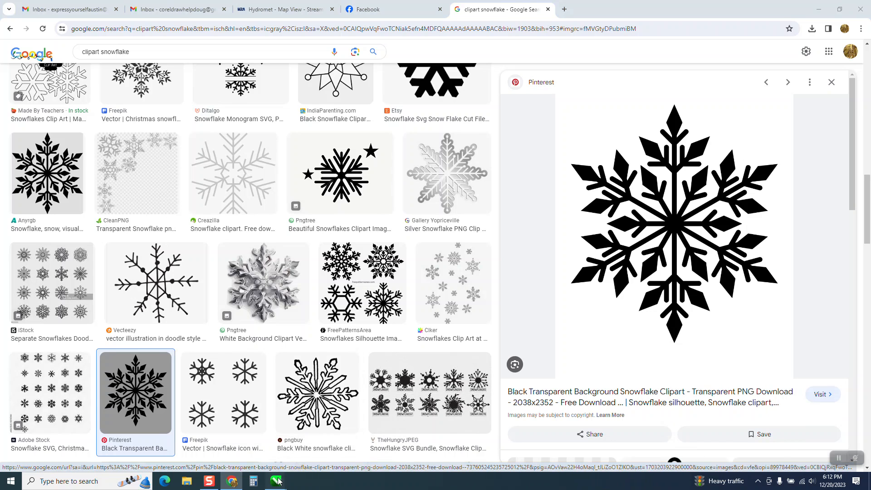
Switch to CorelDRAW, paste the copied snowflake bitmap beside the ornament, and scale it down to about 13.7%
{"action": "mouse_move", "coordinate": [276, 481]}
{"action": "left_click", "coordinate": [665, 448]}
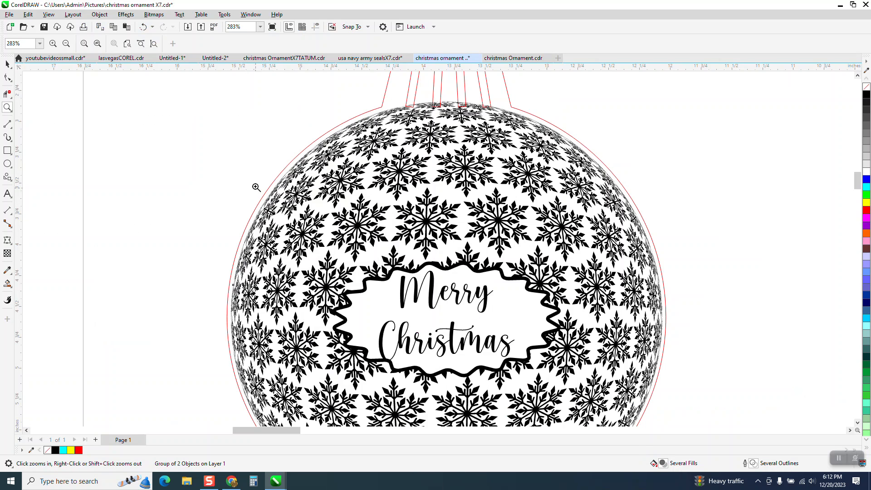
{"action": "scroll", "coordinate": [252, 182], "scroll_direction": "down", "scroll_amount": 3}
{"action": "double_click", "coordinate": [8, 66]}
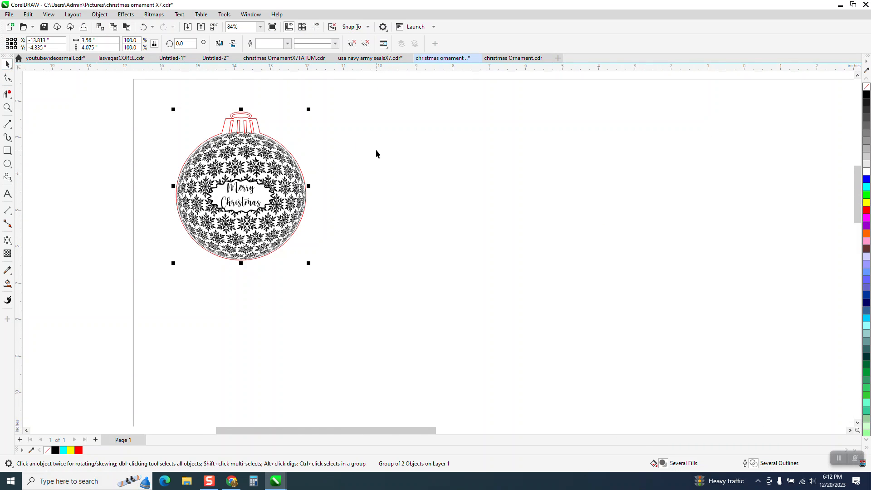
{"action": "right_click", "coordinate": [376, 149]}
{"action": "left_click", "coordinate": [404, 219]}
{"action": "scroll", "coordinate": [402, 207], "scroll_direction": "down", "scroll_amount": 2}
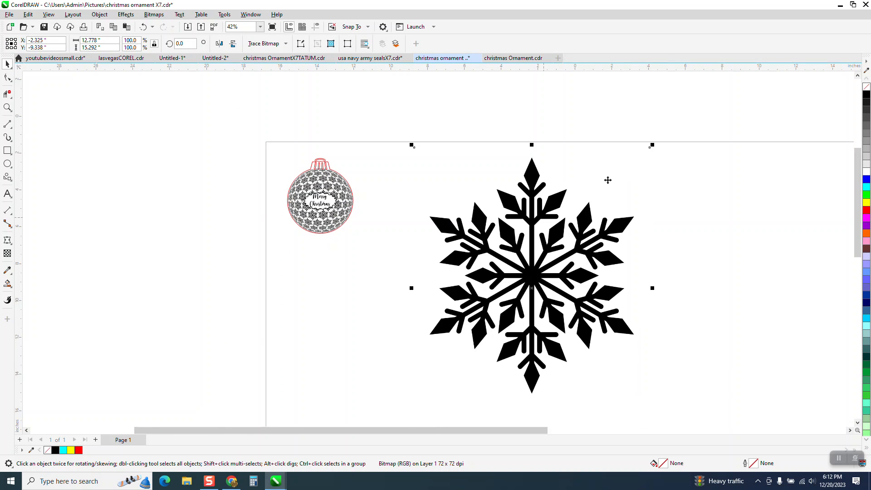
{"action": "left_click_drag", "start_coordinate": [653, 144], "coordinate": [408, 177]}
Outline-trace the snowflake bitmap with the Clipart preset and default settings, and move the traced curve beside the original
{"action": "left_click", "coordinate": [286, 44]}
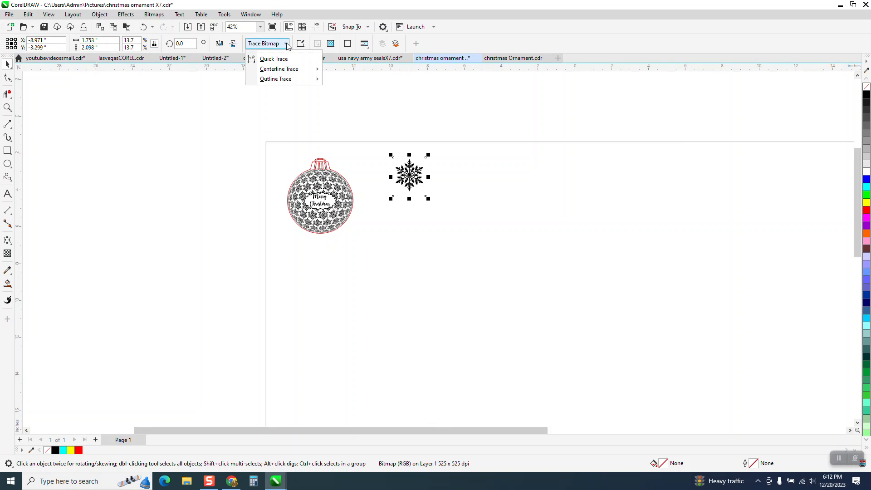
{"action": "mouse_move", "coordinate": [282, 79]}
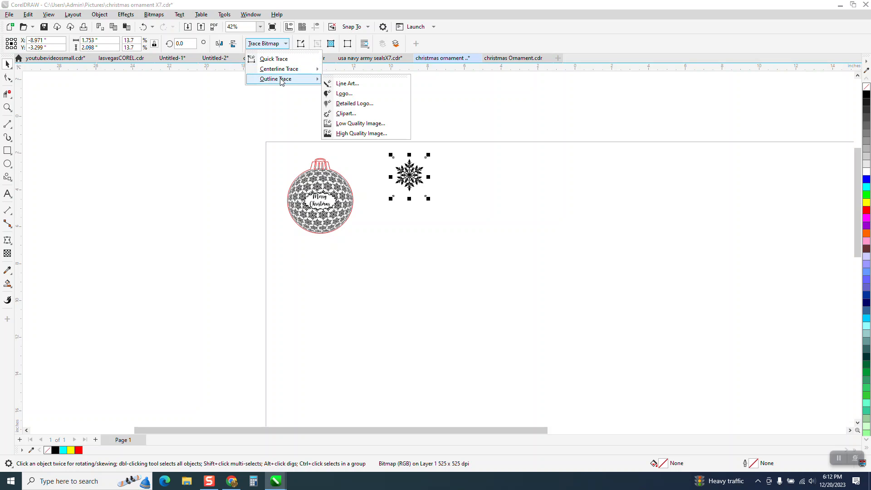
{"action": "left_click", "coordinate": [349, 116]}
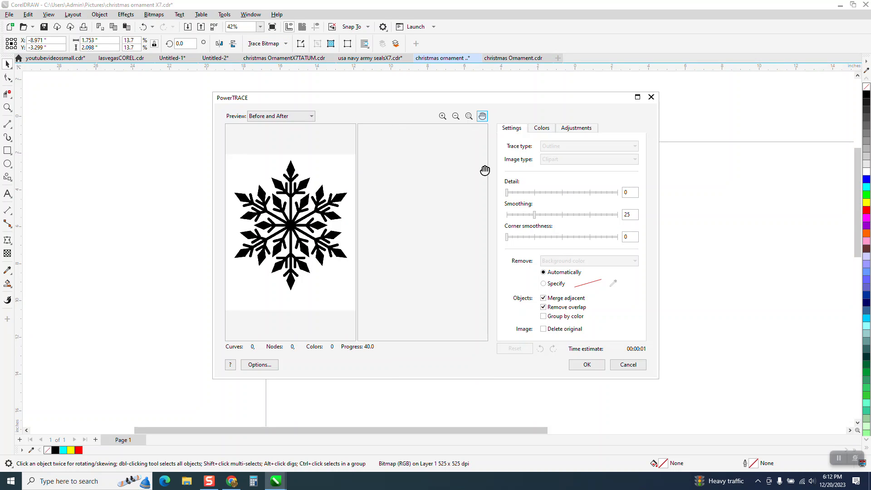
{"action": "left_click", "coordinate": [587, 363]}
{"action": "left_click_drag", "start_coordinate": [416, 179], "coordinate": [464, 183]}
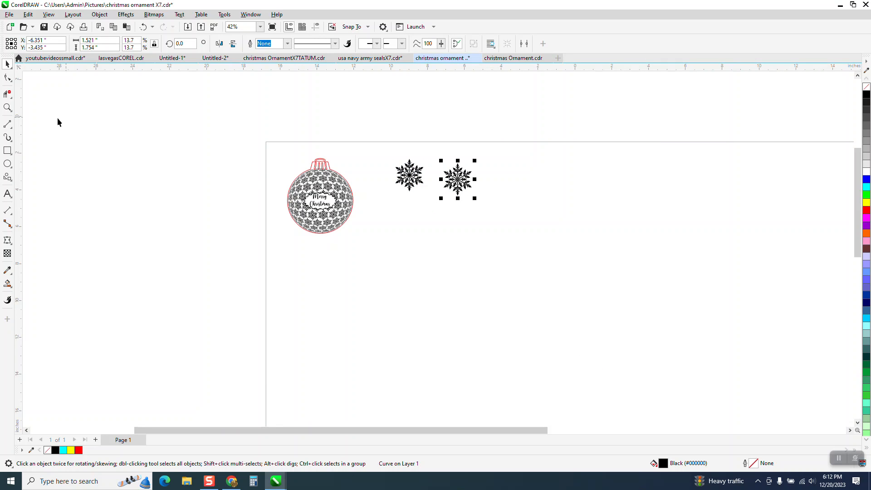
Draw a rectangle about 4.19 by 3.18 inches around the traced snowflake, fill it yellow, and send it behind the snowflake
{"action": "left_click", "coordinate": [7, 150]}
{"action": "left_click_drag", "start_coordinate": [424, 153], "coordinate": [500, 211]}
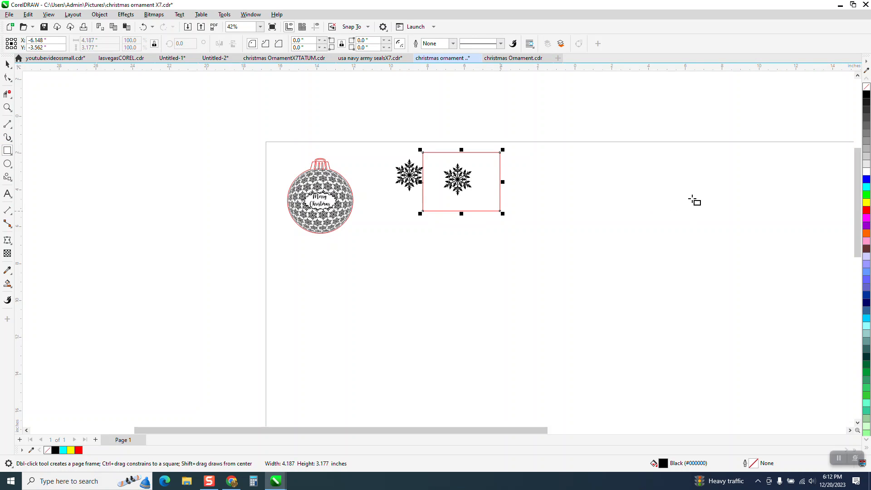
{"action": "left_click", "coordinate": [867, 204]}
{"action": "left_click", "coordinate": [100, 14]}
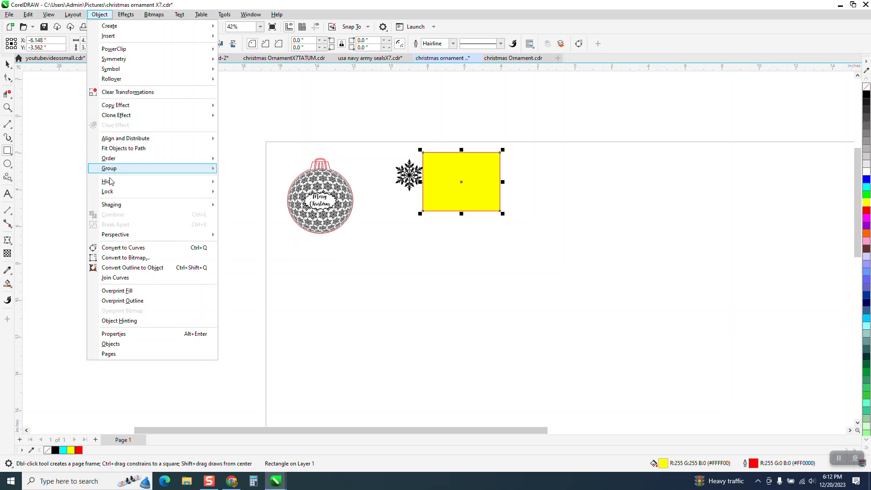
{"action": "mouse_move", "coordinate": [113, 159]}
{"action": "left_click", "coordinate": [239, 171]}
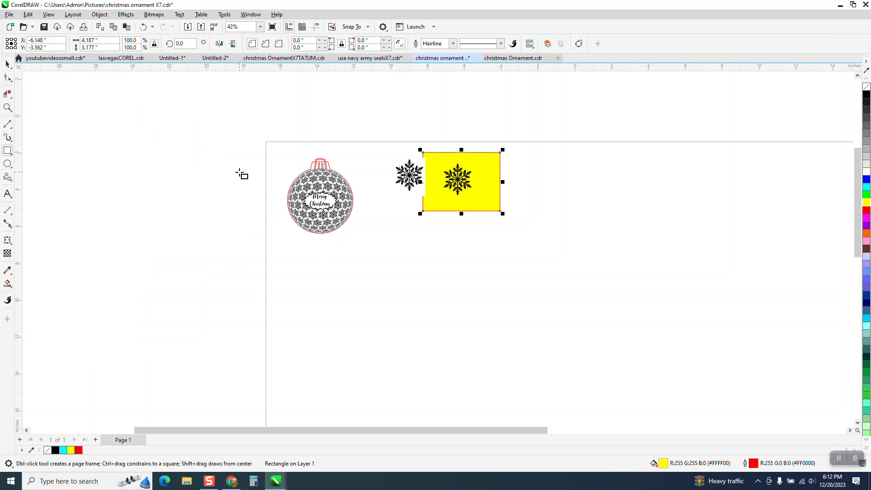
Examine the traced snowflake's edges and transparent gaps against the yellow rectangle up close
{"action": "left_click", "coordinate": [7, 107]}
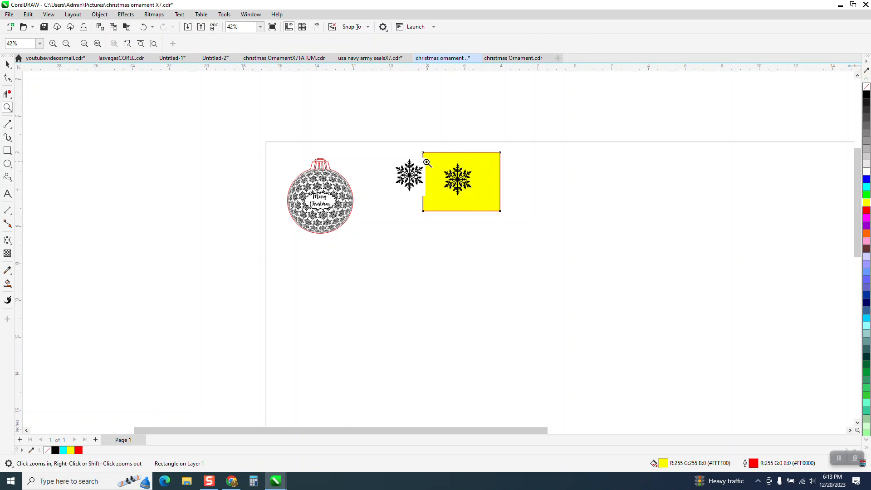
{"action": "left_click_drag", "start_coordinate": [427, 162], "coordinate": [501, 204]}
{"action": "left_click_drag", "start_coordinate": [376, 118], "coordinate": [426, 162]}
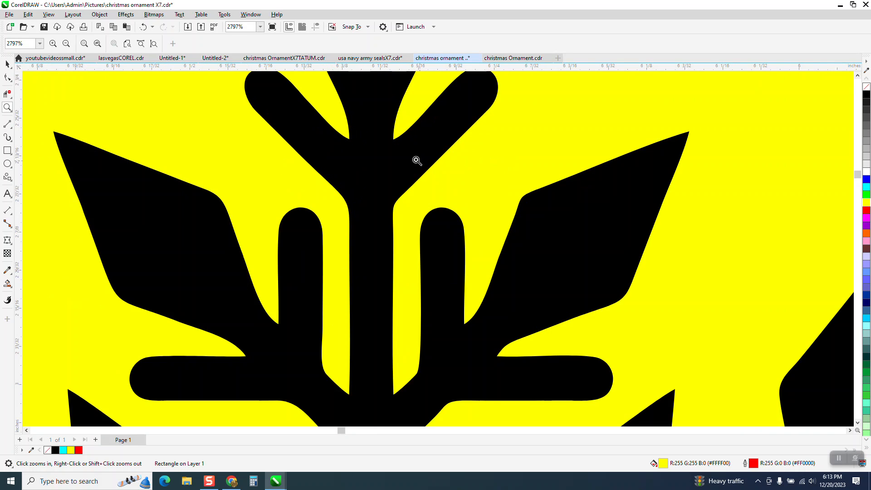
{"action": "scroll", "coordinate": [386, 153], "scroll_direction": "down", "scroll_amount": 4}
{"action": "scroll", "coordinate": [377, 156], "scroll_direction": "down", "scroll_amount": 4}
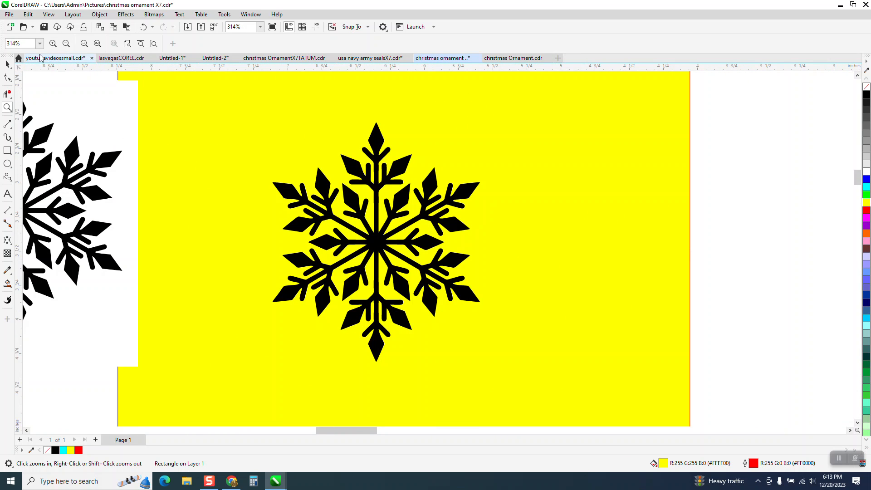
{"action": "left_click", "coordinate": [9, 66]}
{"action": "left_click", "coordinate": [382, 150]}
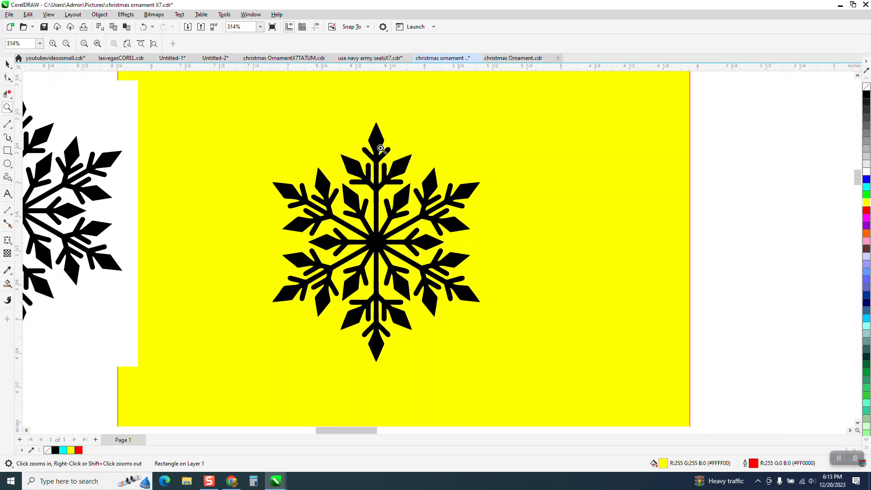
{"action": "scroll", "coordinate": [182, 148], "scroll_direction": "down", "scroll_amount": 2}
Delete the yellow rectangle behind the snowflakes
{"action": "left_click", "coordinate": [9, 66]}
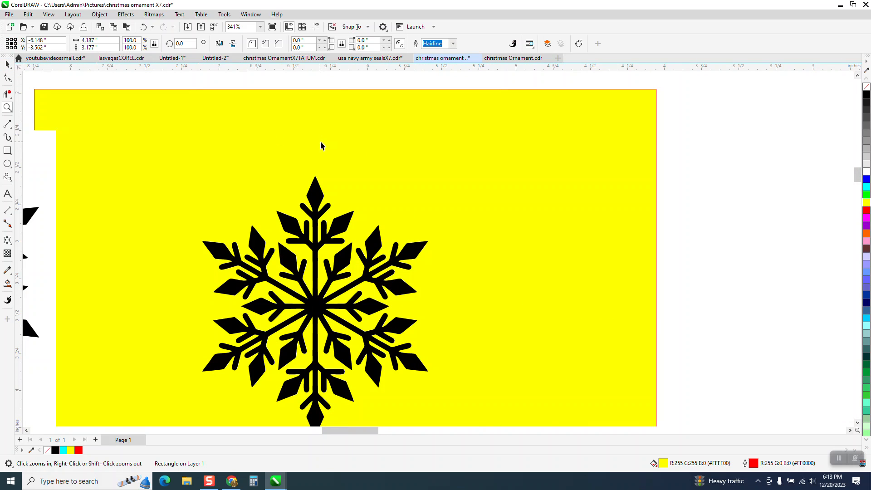
{"action": "key", "text": "Delete"}
{"action": "scroll", "coordinate": [325, 138], "scroll_direction": "down", "scroll_amount": 1}
Delete the original snowflake bitmap and move the traced snowflake to about X -5.04, Y -3.21 inches
{"action": "left_click_drag", "start_coordinate": [127, 193], "coordinate": [592, 209]}
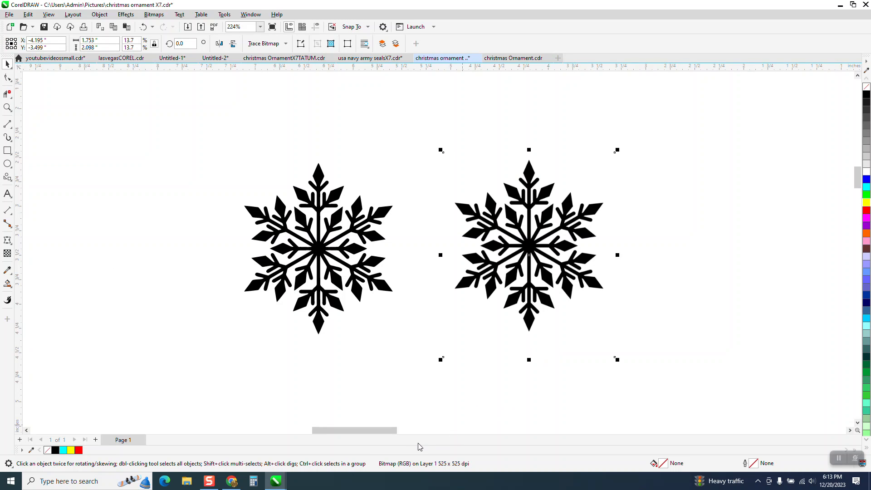
{"action": "left_click_drag", "start_coordinate": [556, 233], "coordinate": [557, 200]}
{"action": "key", "text": "Delete"}
{"action": "left_click_drag", "start_coordinate": [389, 214], "coordinate": [517, 193]}
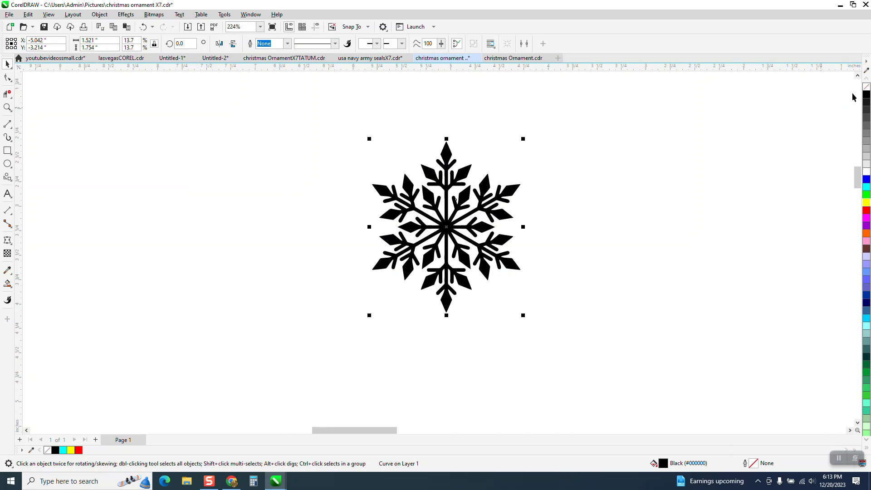
Try showing the snowflake with no fill and a red outline, and undo both changes
{"action": "left_click", "coordinate": [867, 88]}
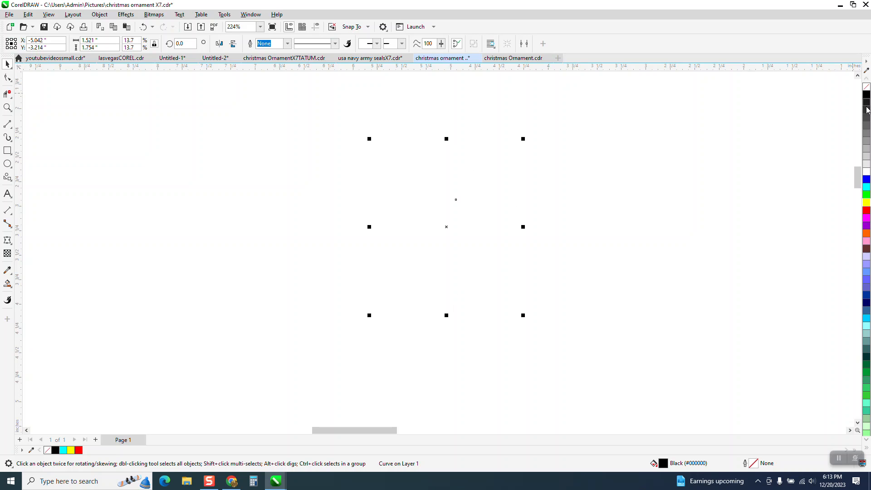
{"action": "right_click", "coordinate": [867, 212]}
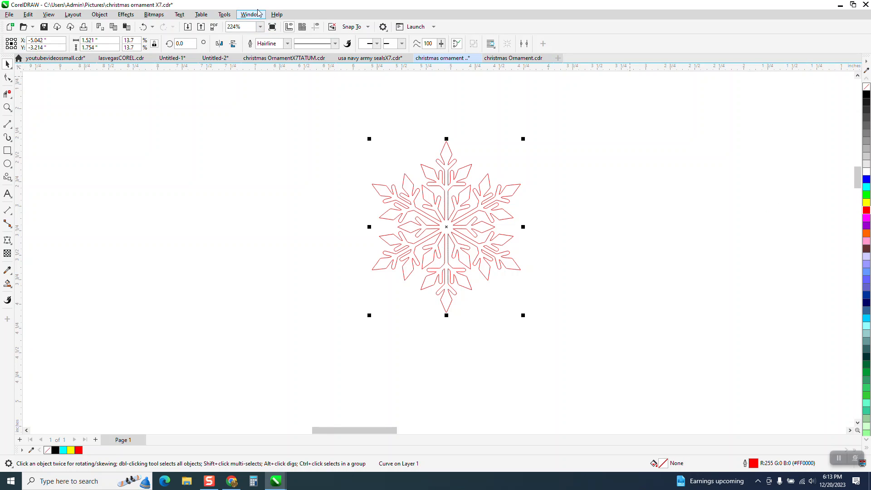
{"action": "left_click", "coordinate": [143, 28]}
{"action": "left_click", "coordinate": [143, 27]}
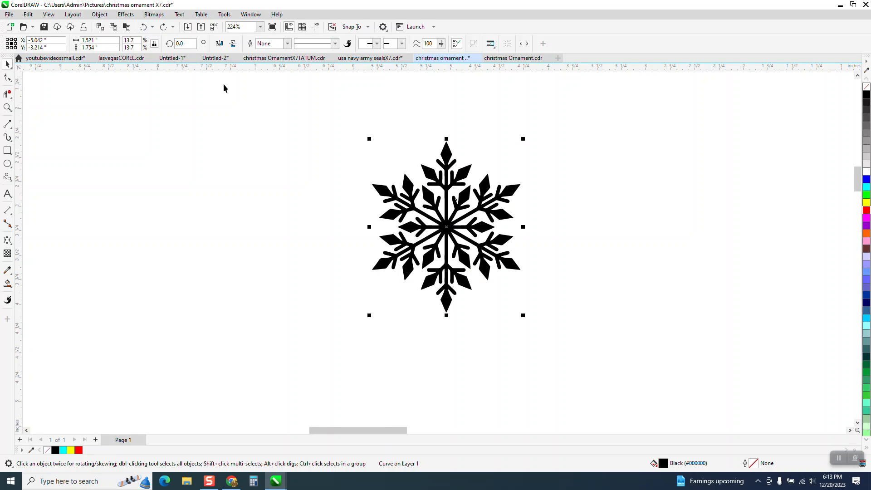
Scale the snowflake down proportionally to about 0.68 by 0.78 inches
{"action": "scroll", "coordinate": [227, 105], "scroll_direction": "down", "scroll_amount": 2}
{"action": "scroll", "coordinate": [316, 232], "scroll_direction": "down", "scroll_amount": 3}
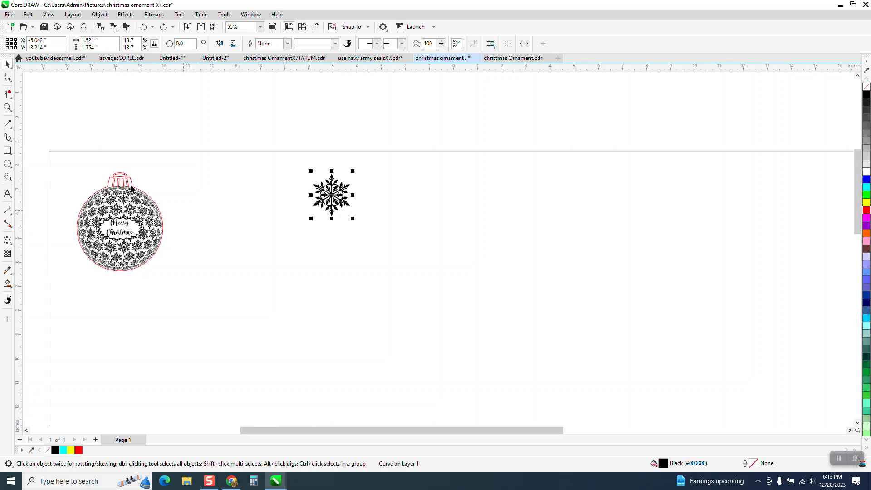
{"action": "left_click", "coordinate": [8, 109]}
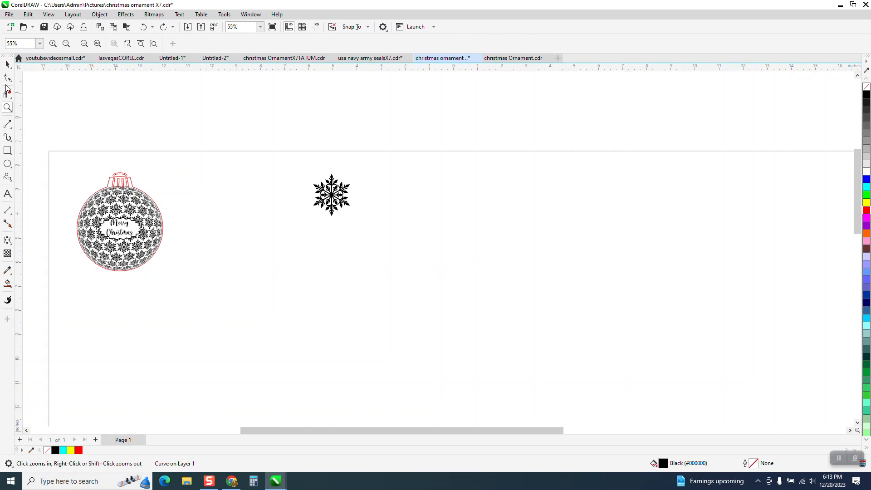
{"action": "left_click", "coordinate": [8, 64]}
{"action": "left_click_drag", "start_coordinate": [353, 173], "coordinate": [335, 194]}
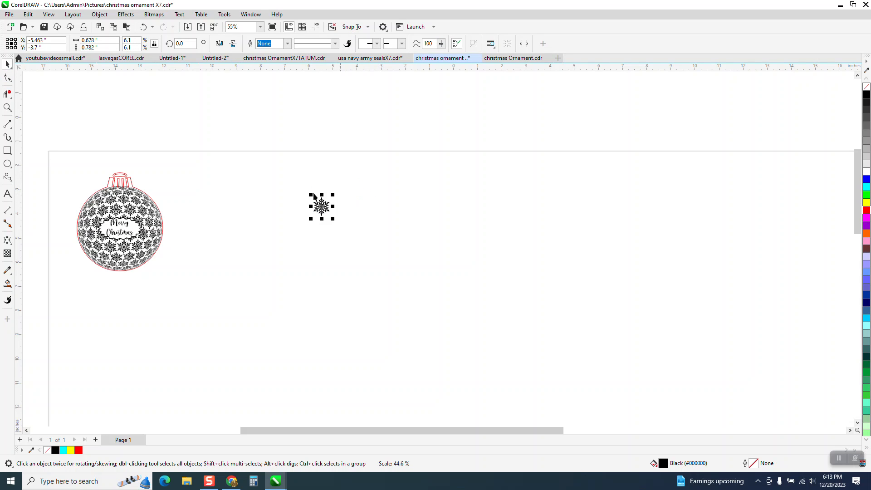
Set the snowflake's width to 0.6 inches with its proportions locked
{"action": "left_click", "coordinate": [8, 109]}
{"action": "left_click_drag", "start_coordinate": [387, 244], "coordinate": [387, 245]}
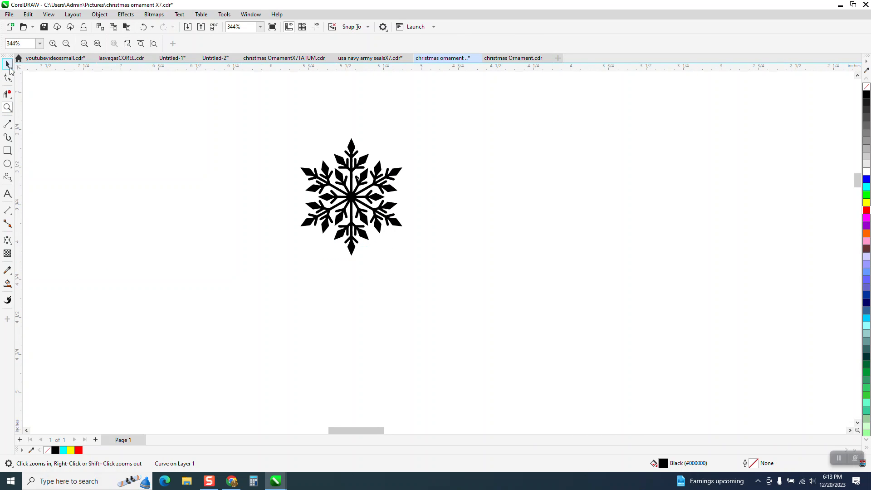
{"action": "key", "text": "space"}
{"action": "left_click", "coordinate": [85, 47]}
{"action": "left_click", "coordinate": [97, 41]}
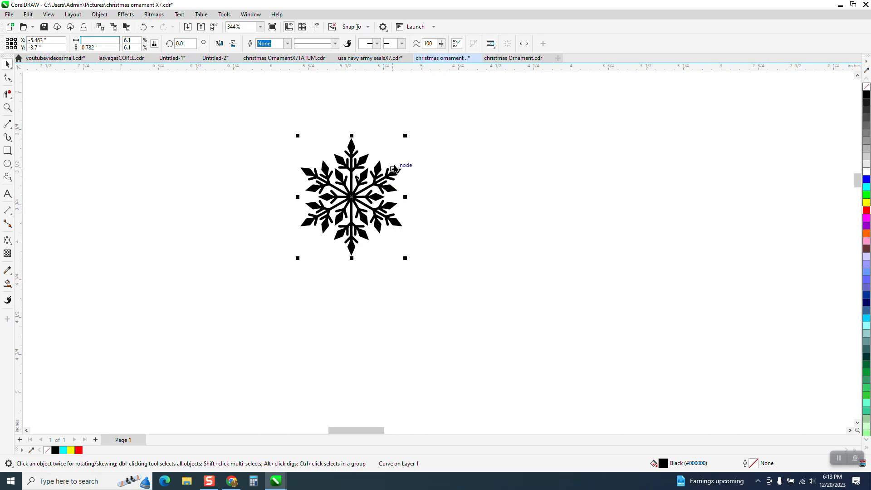
{"action": "key", "text": "Return"}
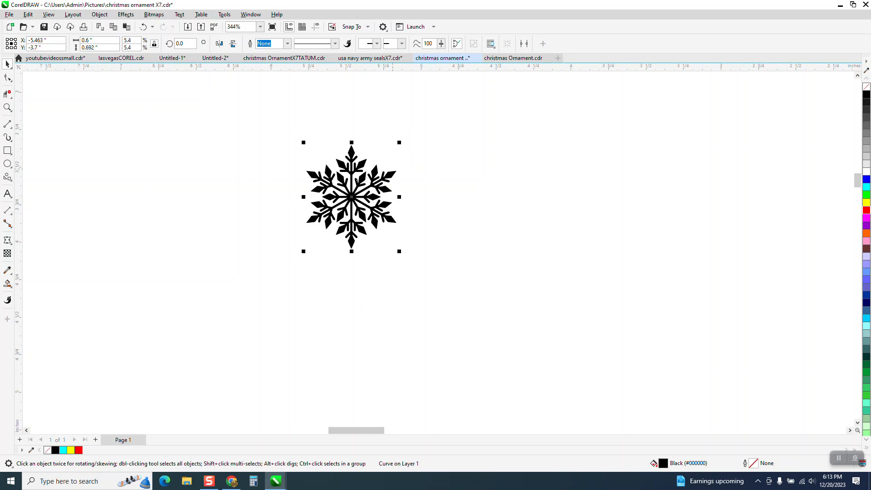
Try a 0.7 inch nudge distance with a duplicate snowflake to the right, and delete the duplicate
{"action": "left_click", "coordinate": [403, 155]}
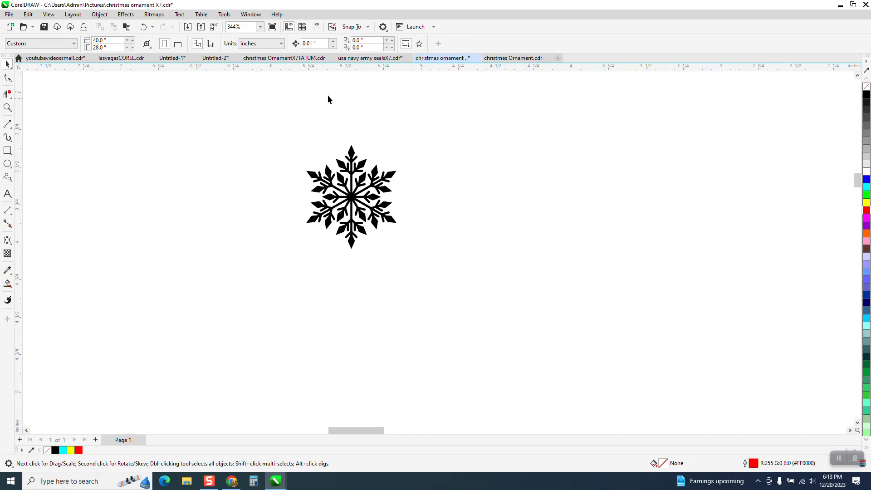
{"action": "left_click", "coordinate": [302, 47]}
{"action": "type", "text": ".7"}
{"action": "key", "text": "Return"}
{"action": "left_click", "coordinate": [393, 176]}
{"action": "key", "text": "KP_Add"}
{"action": "key", "text": "Right"}
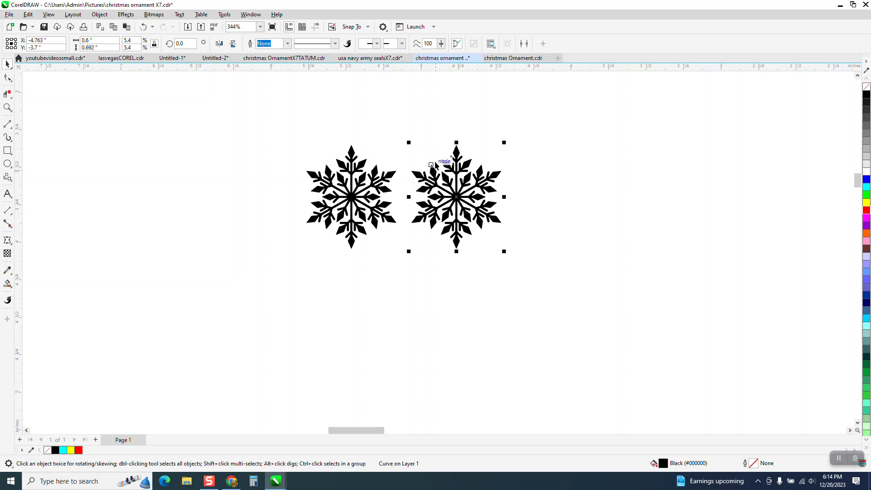
{"action": "key", "text": "Delete"}
Set the nudge distance to 0.65 inches and place a copy of the snowflake one nudge to the right
{"action": "left_click", "coordinate": [391, 181]}
{"action": "left_click", "coordinate": [388, 144]}
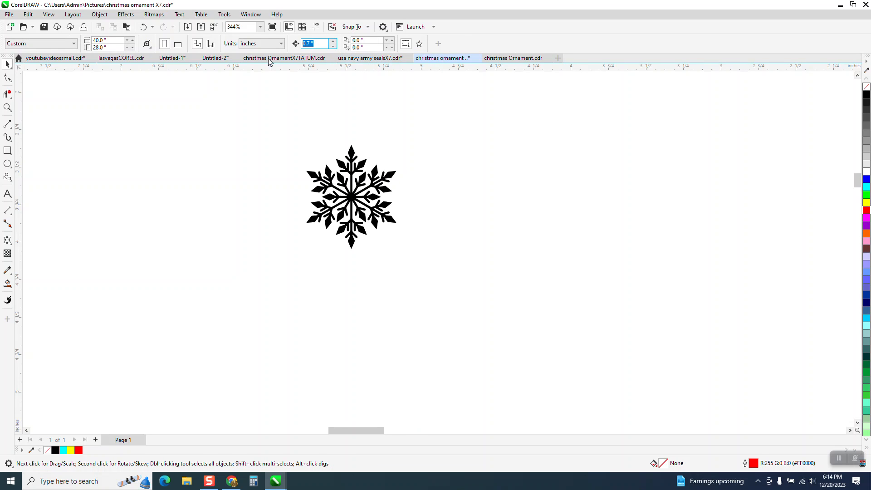
{"action": "type", "text": ".6"}
{"action": "left_click", "coordinate": [358, 165]}
{"action": "key", "text": "ctrl+c"}
{"action": "key", "text": "ctrl+v"}
{"action": "key", "text": "Right"}
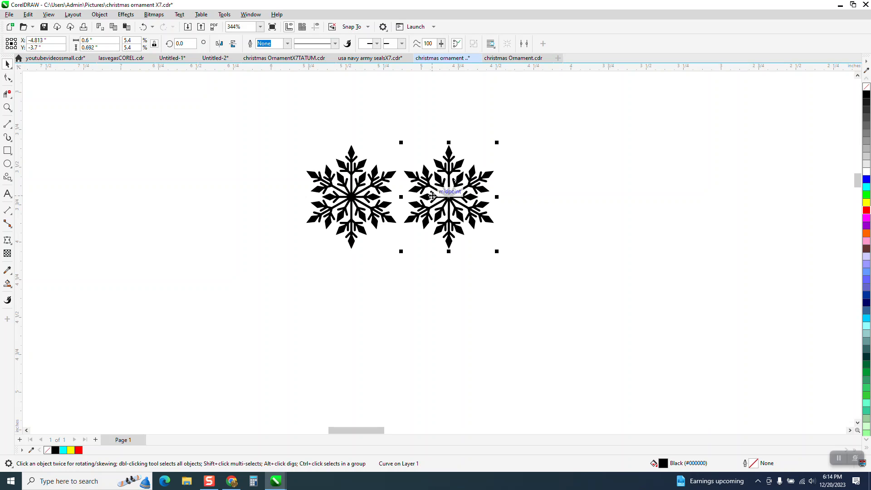
Repeat the duplicate at the same spacing until the row has ten snowflakes, and group the row
{"action": "key", "text": "ctrl+d"}
{"action": "key", "text": "ctrl+d"}
{"action": "key", "text": "ctrl+d"}
{"action": "key", "text": "ctrl+d"}
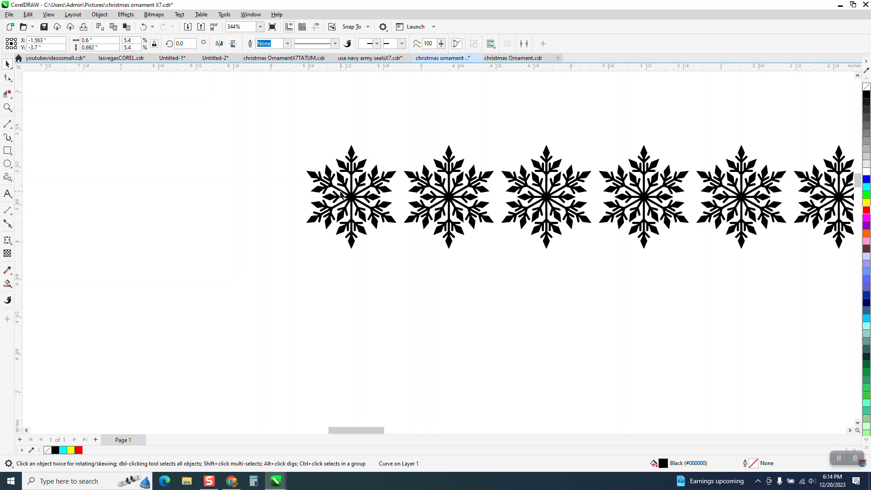
{"action": "scroll", "coordinate": [261, 199], "scroll_direction": "down", "scroll_amount": 4}
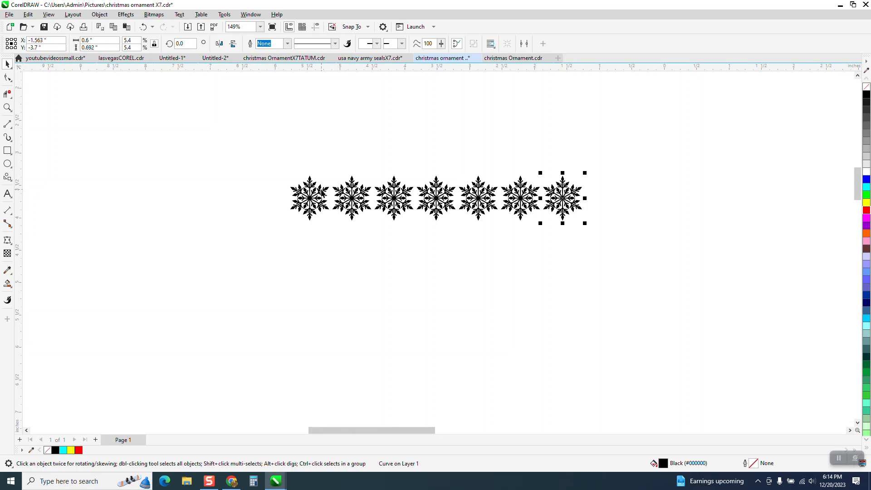
{"action": "key", "text": "ctrl+d"}
{"action": "key", "text": "ctrl+d"}
{"action": "key", "text": "ctrl+d"}
{"action": "left_click_drag", "start_coordinate": [254, 156], "coordinate": [796, 252]}
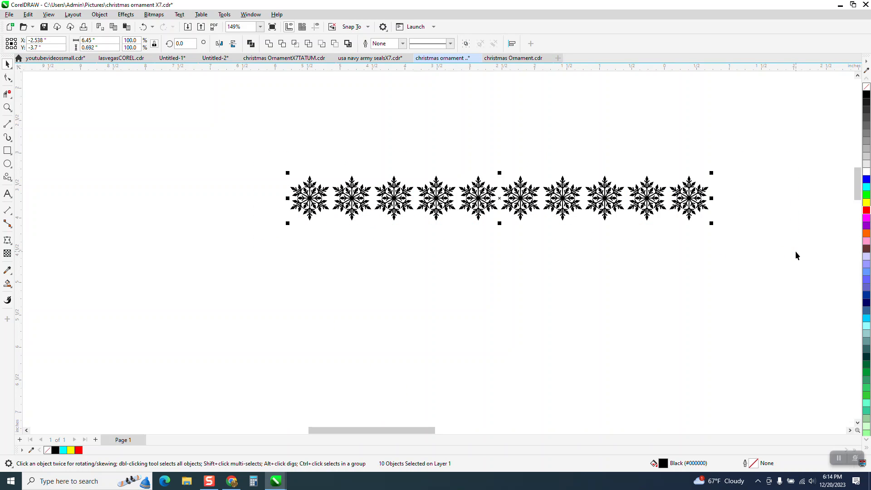
{"action": "key", "text": "ctrl+g"}
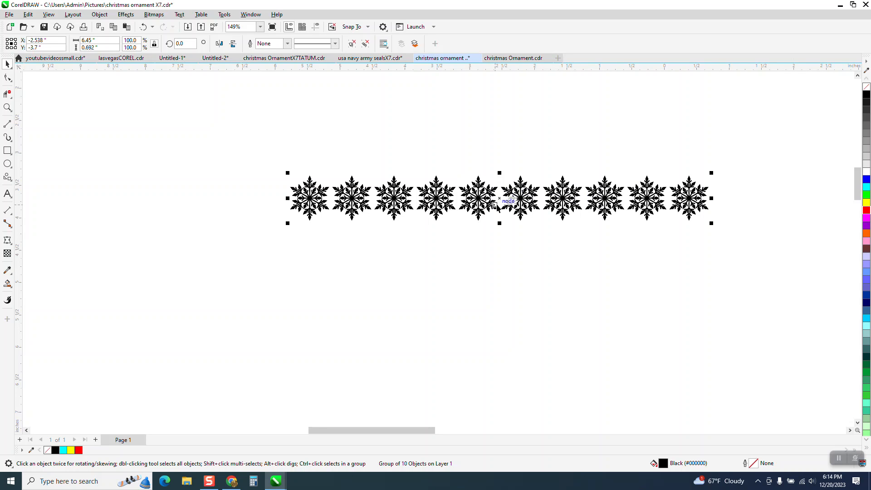
Place a copy of the row below at about X -2.86, Y -4.26 inches, staggered half a snowflake left, and group both rows
{"action": "left_click_drag", "start_coordinate": [499, 199], "coordinate": [476, 241]}
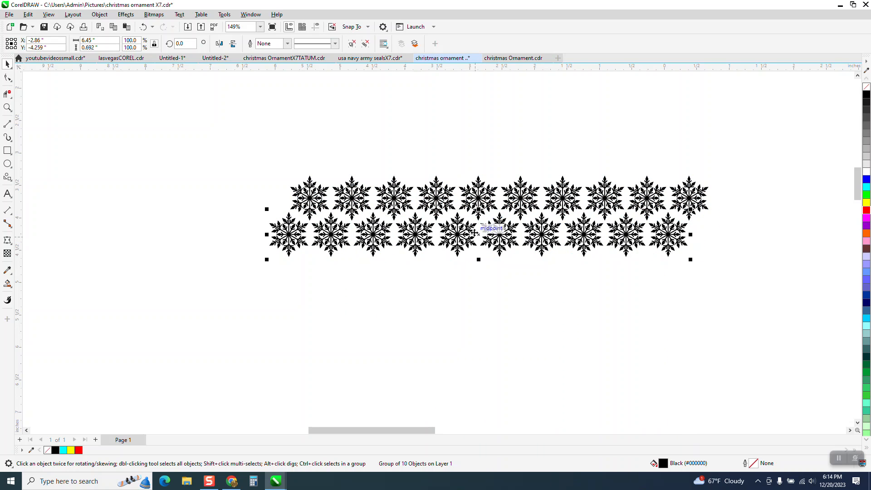
{"action": "left_click_drag", "start_coordinate": [244, 151], "coordinate": [745, 300]}
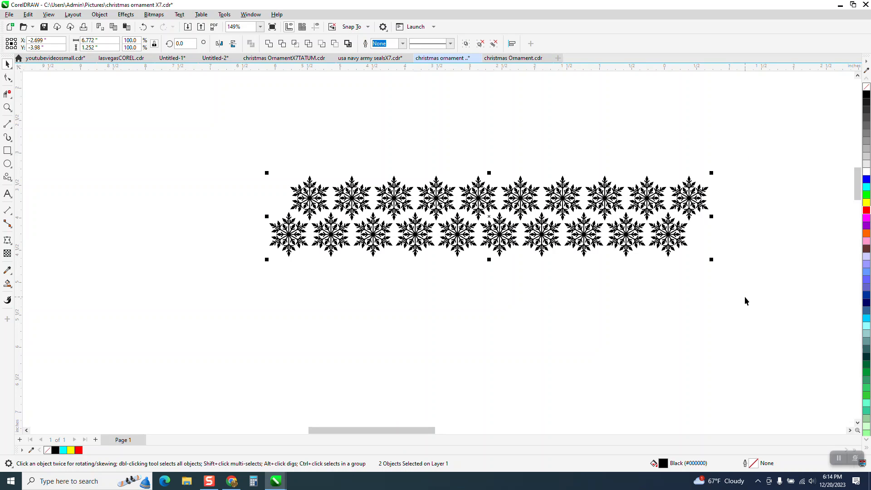
{"action": "key", "text": "ctrl+g"}
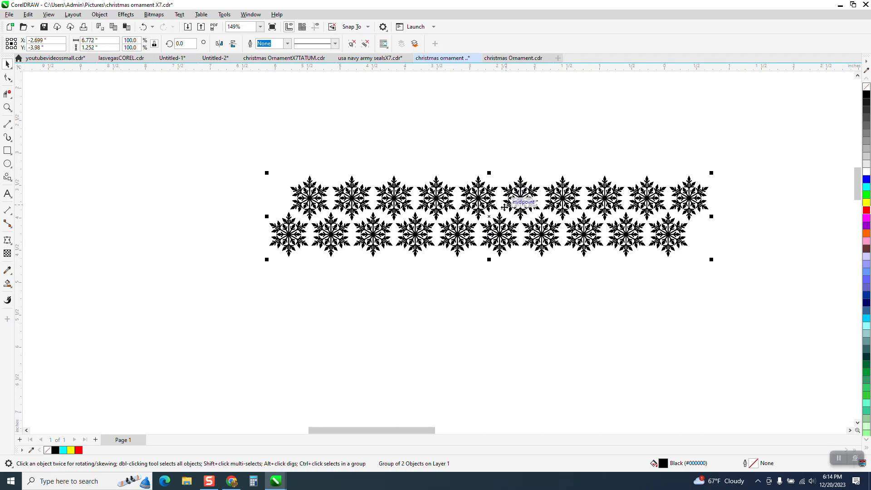
Copy the two-row group about 1.11 inches straight down and repeat the copy until seven row pairs are stacked
{"action": "left_click_drag", "start_coordinate": [492, 217], "coordinate": [495, 294]}
{"action": "scroll", "coordinate": [353, 134], "scroll_direction": "down", "scroll_amount": 1}
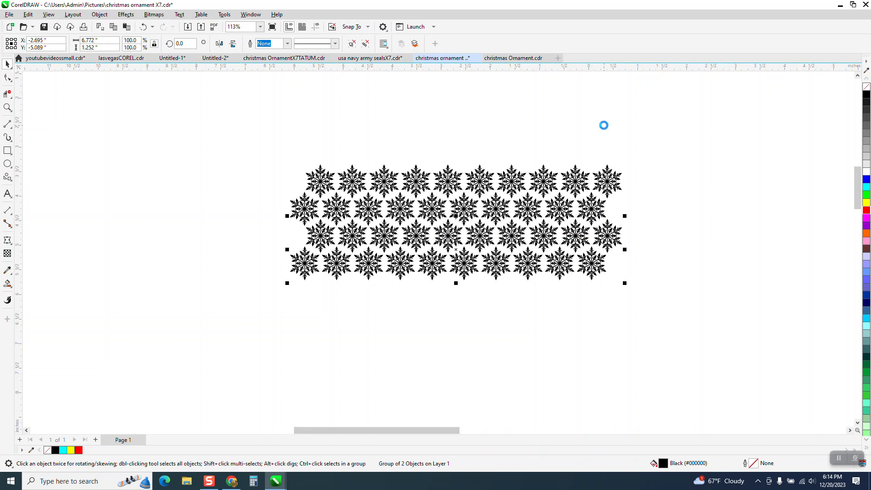
{"action": "key", "text": "ctrl+r"}
{"action": "key", "text": "ctrl+r"}
{"action": "key", "text": "ctrl+r"}
{"action": "scroll", "coordinate": [522, 164], "scroll_direction": "down", "scroll_amount": 3}
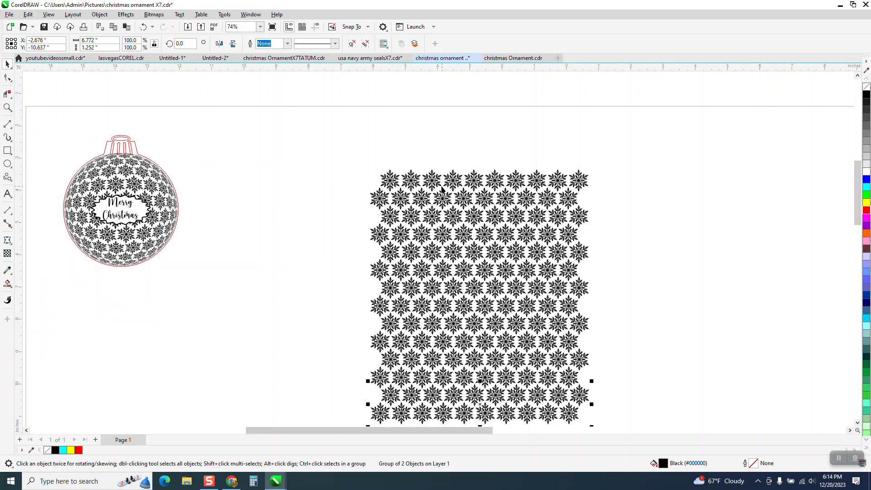
Group all seven snowflake row pairs and center the group on the page
{"action": "scroll", "coordinate": [378, 169], "scroll_direction": "down", "scroll_amount": 2}
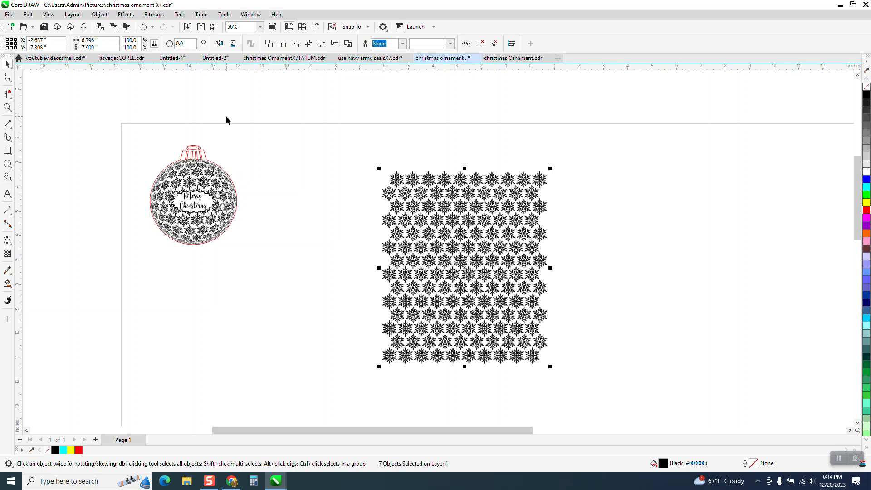
{"action": "key", "text": "ctrl+g"}
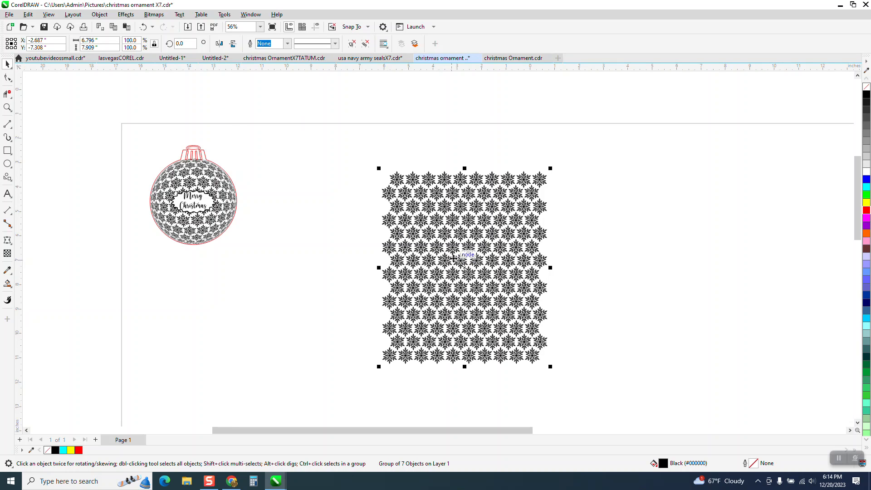
{"action": "key", "text": "p"}
Draw a circle about 5.24 inches in diameter over the middle of the snowflake pattern
{"action": "scroll", "coordinate": [402, 225], "scroll_direction": "down", "scroll_amount": 3}
{"action": "left_click", "coordinate": [7, 108]}
{"action": "left_click_drag", "start_coordinate": [450, 277], "coordinate": [567, 370]}
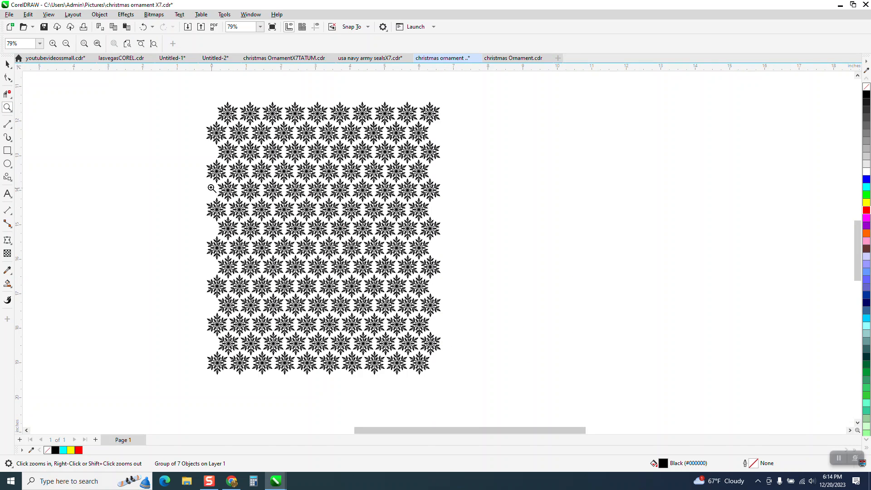
{"action": "left_click", "coordinate": [7, 164]}
{"action": "mouse_move", "coordinate": [620, 156]}
{"action": "left_mouse_down"}
{"action": "mouse_move", "coordinate": [506, 284]}
{"action": "mouse_move", "coordinate": [481, 337]}
{"action": "mouse_move", "coordinate": [320, 220]}
{"action": "left_mouse_up"}
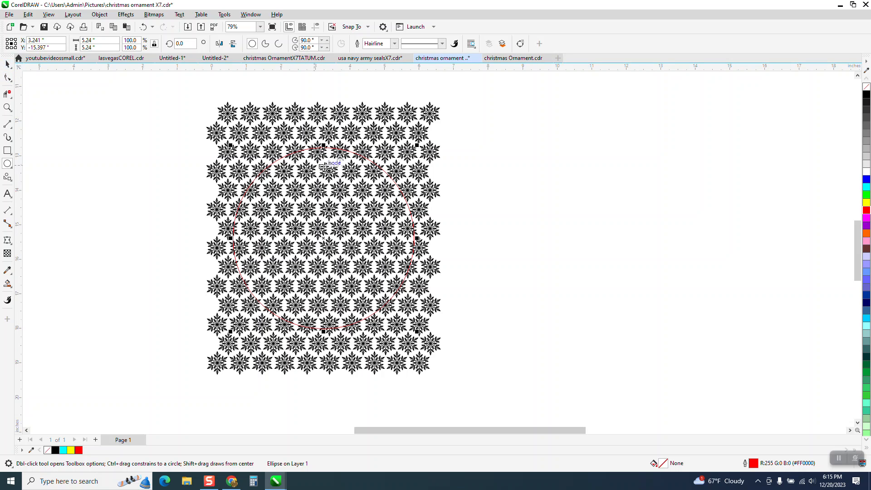
{"action": "left_click", "coordinate": [466, 130]}
{"action": "left_click", "coordinate": [11, 64]}
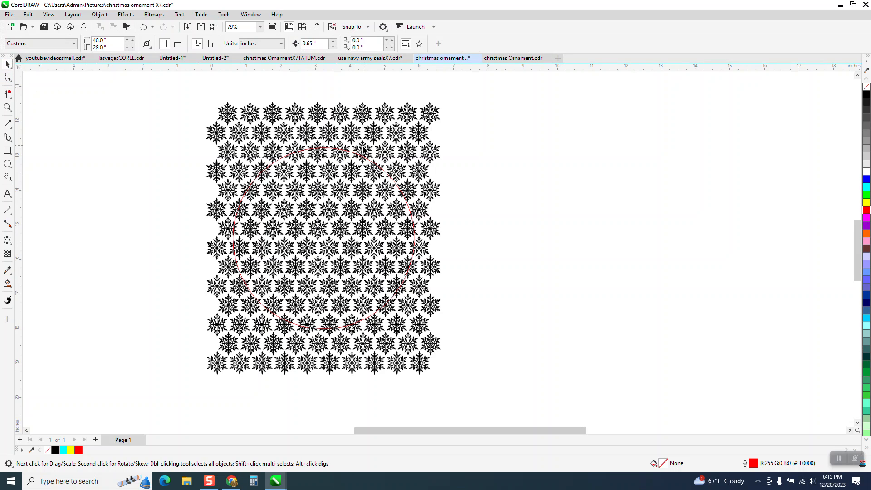
Apply a Fish Eye lens with a 200% rate to the circle and freeze it
{"action": "left_click", "coordinate": [354, 154]}
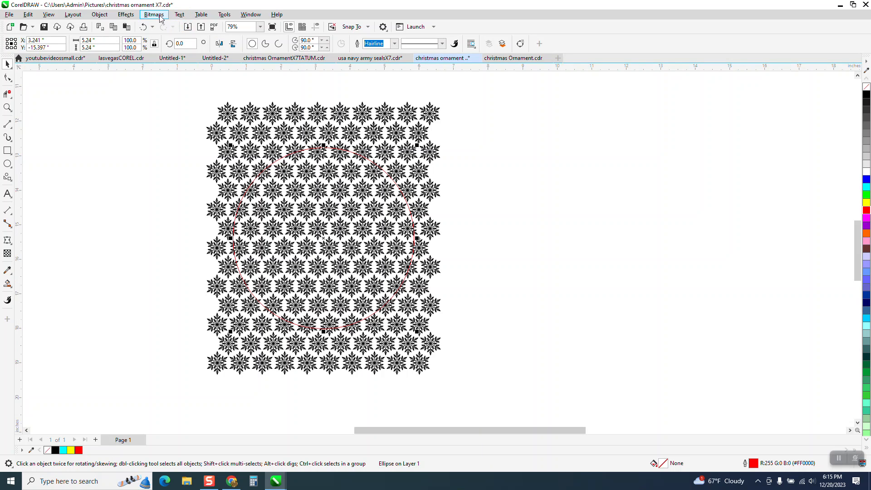
{"action": "left_click", "coordinate": [125, 15]}
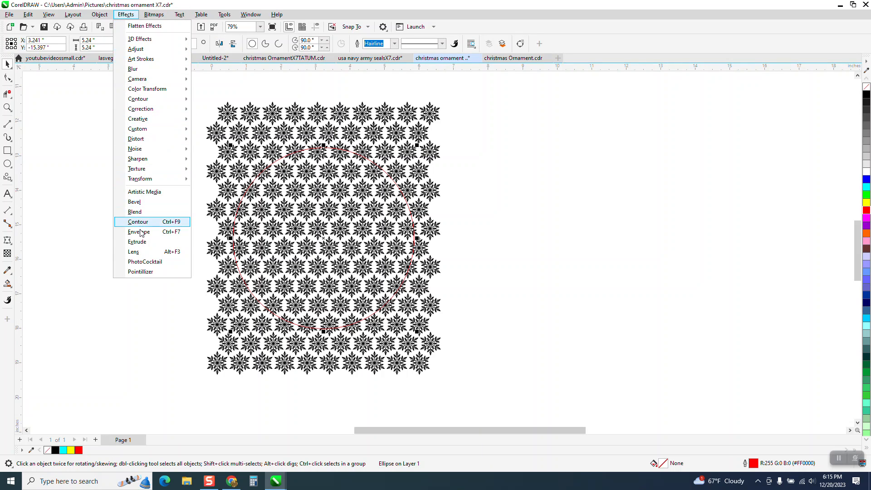
{"action": "left_click", "coordinate": [146, 253]}
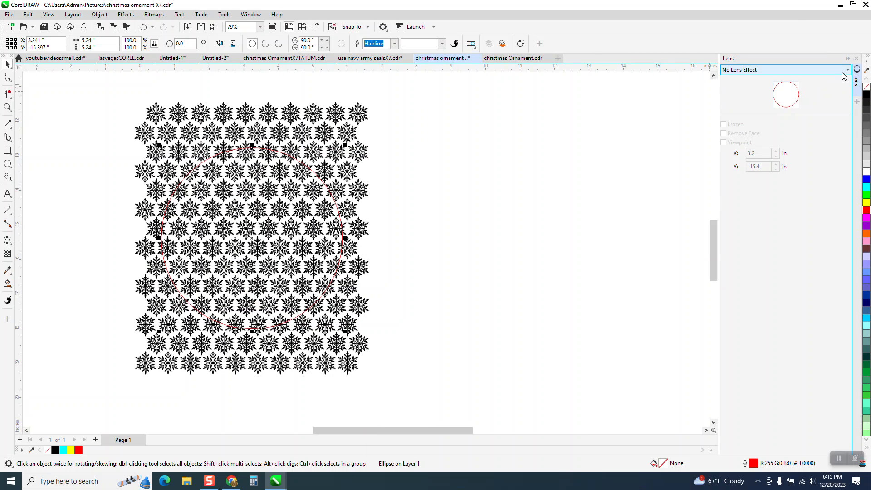
{"action": "left_click", "coordinate": [848, 70]}
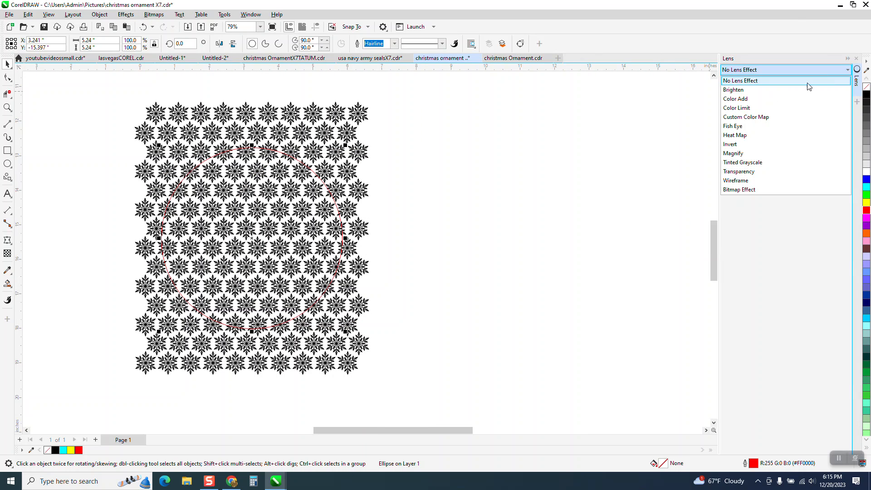
{"action": "left_click", "coordinate": [730, 129]}
{"action": "type", "text": "200"}
{"action": "key", "text": "Return"}
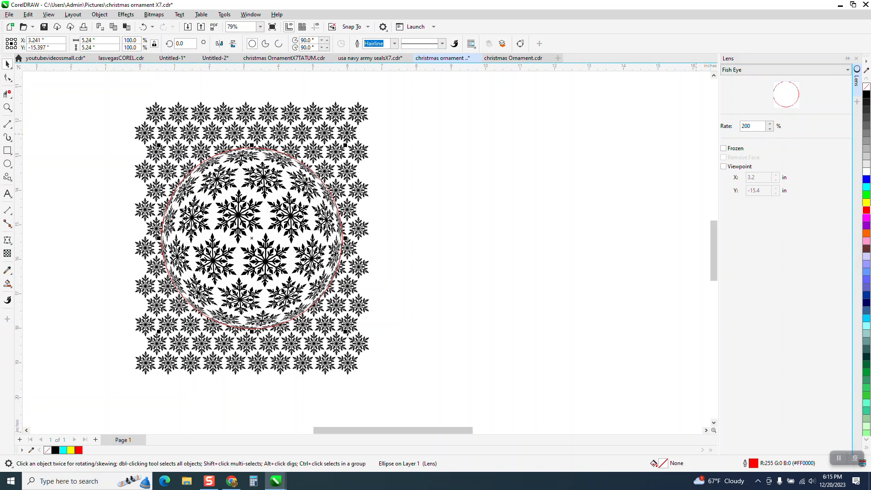
{"action": "left_click", "coordinate": [724, 148]}
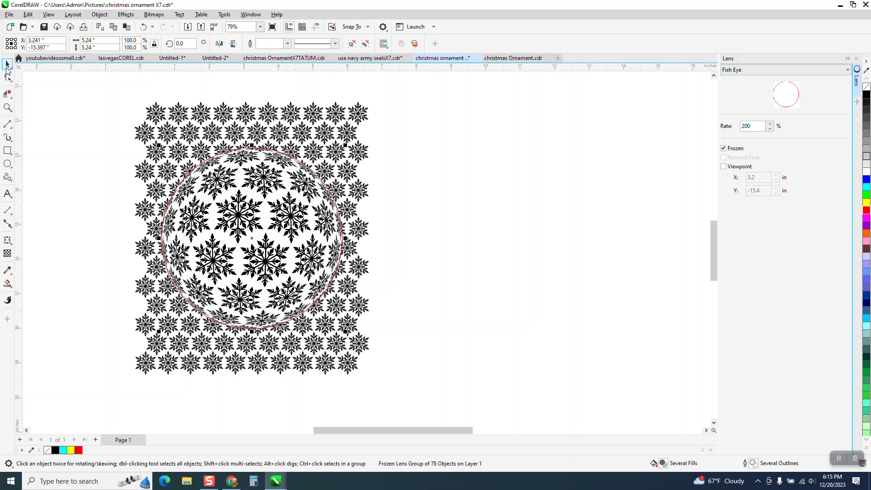
Move the frozen lens right of the pattern to about X 11.35, Y -15.29 inches and remove its outline
{"action": "left_click_drag", "start_coordinate": [277, 205], "coordinate": [528, 208]}
{"action": "right_click", "coordinate": [867, 87]}
{"action": "left_click_drag", "start_coordinate": [559, 183], "coordinate": [586, 178]}
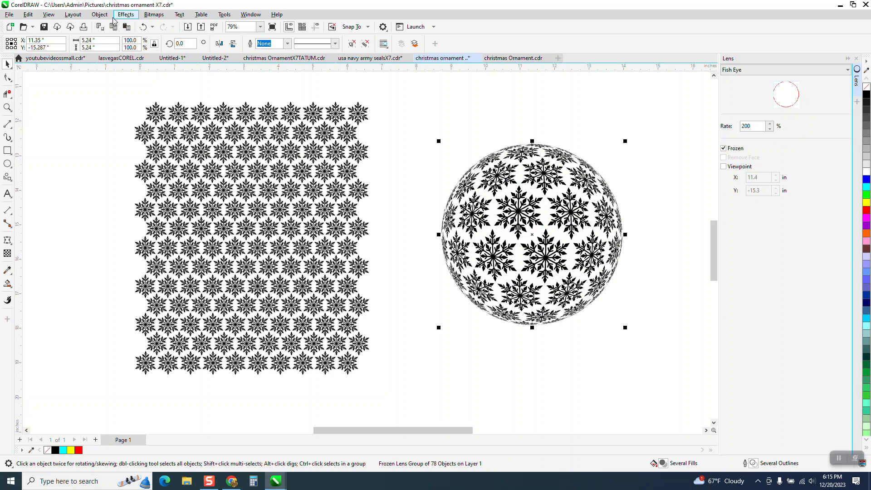
Ungroup the frozen Fish Eye lens sphere into its separate objects
{"action": "left_click", "coordinate": [99, 14]}
{"action": "mouse_move", "coordinate": [198, 175]}
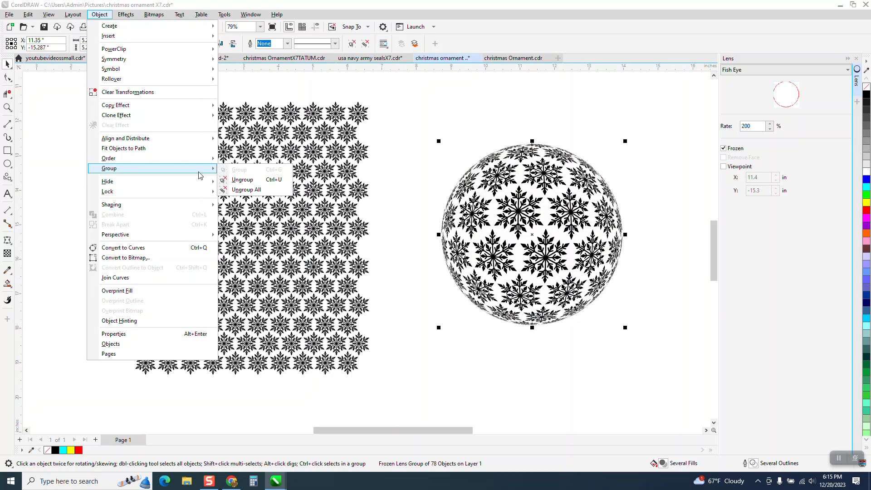
{"action": "left_click", "coordinate": [226, 178]}
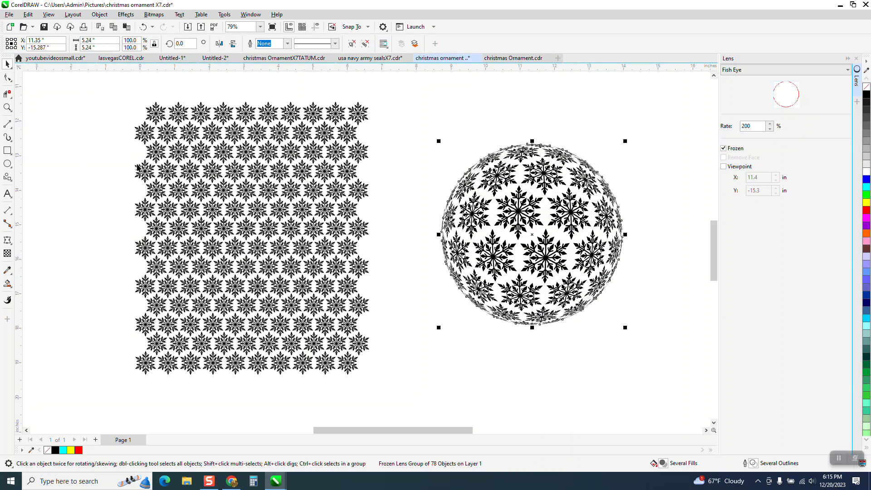
Draw a rectangle about 5.77 by 5.99 inches around the sphere, fill it yellow and send it to the back of the page
{"action": "left_click", "coordinate": [7, 150]}
{"action": "left_click_drag", "start_coordinate": [435, 130], "coordinate": [634, 337]}
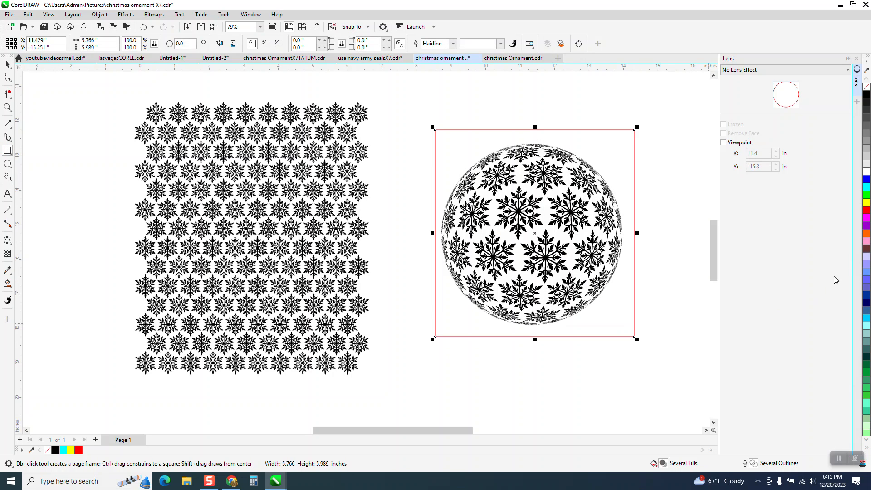
{"action": "left_click", "coordinate": [868, 203]}
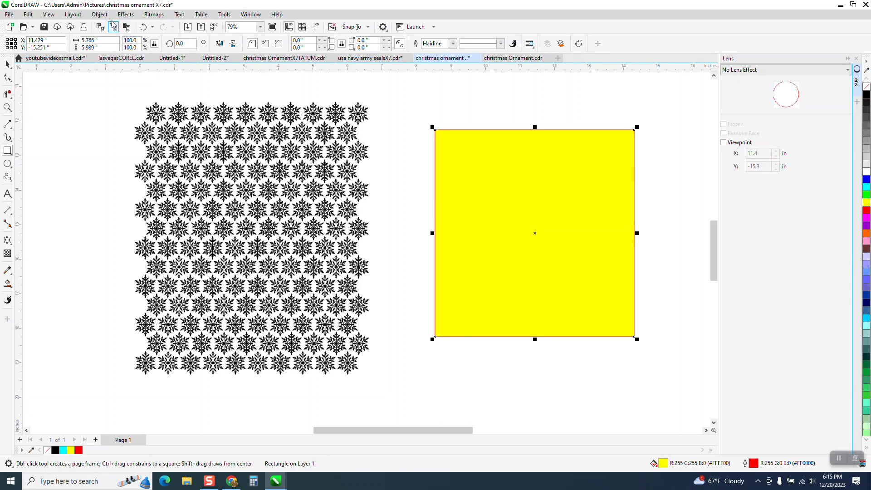
{"action": "left_click", "coordinate": [99, 14]}
{"action": "mouse_move", "coordinate": [111, 159]}
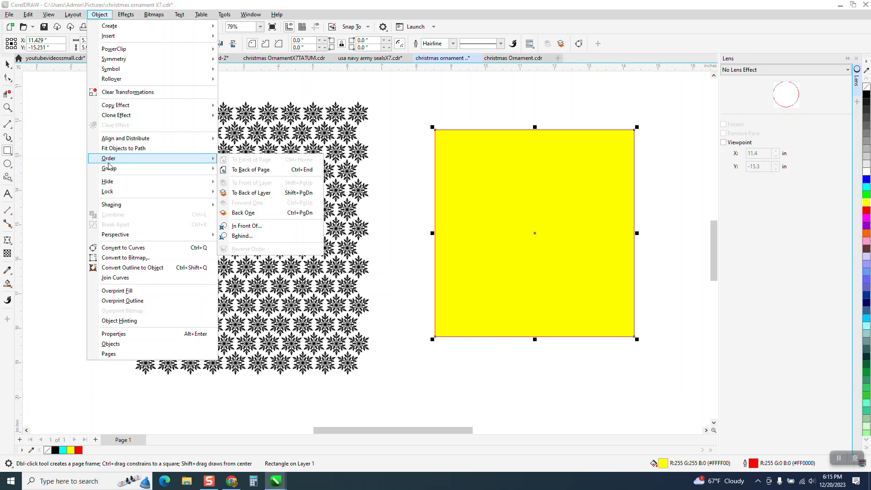
{"action": "left_click", "coordinate": [251, 170]}
{"action": "left_click", "coordinate": [8, 64]}
{"action": "key", "text": "Escape"}
Delete the unfilled circular curve and the white backing shape from the snowflake sphere
{"action": "left_click", "coordinate": [534, 192]}
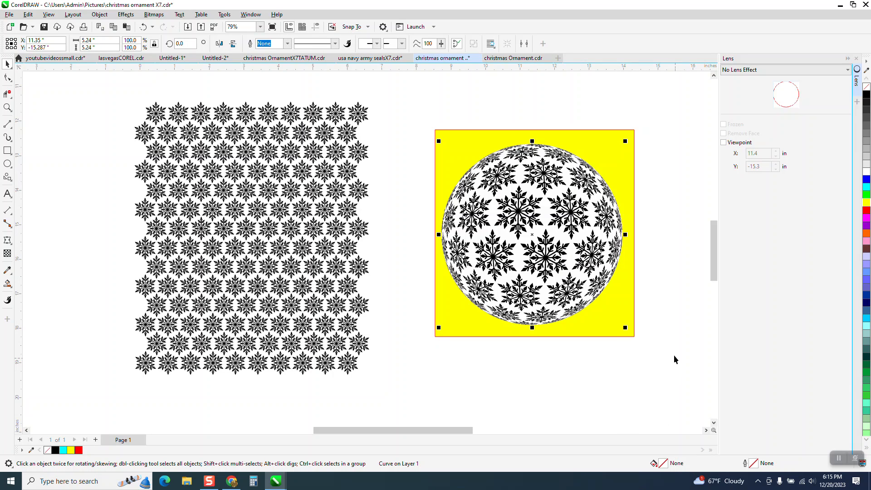
{"action": "left_click", "coordinate": [664, 315]}
{"action": "left_click", "coordinate": [557, 192]}
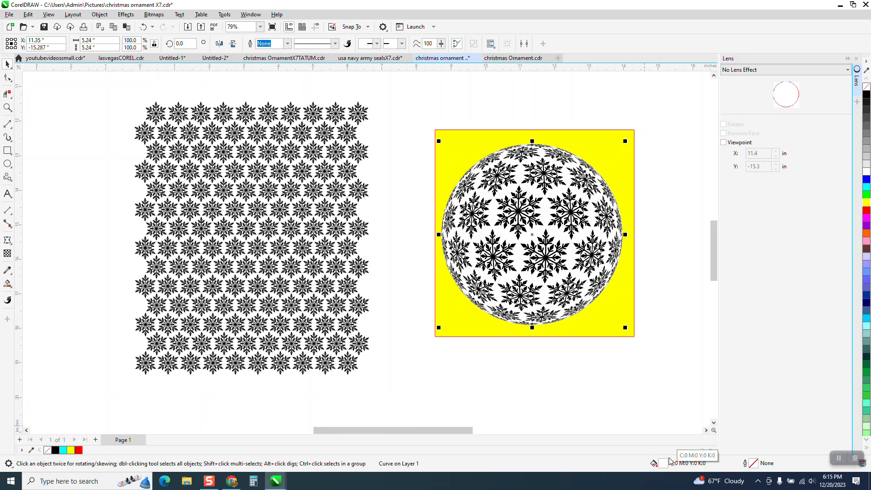
{"action": "left_click", "coordinate": [589, 383]}
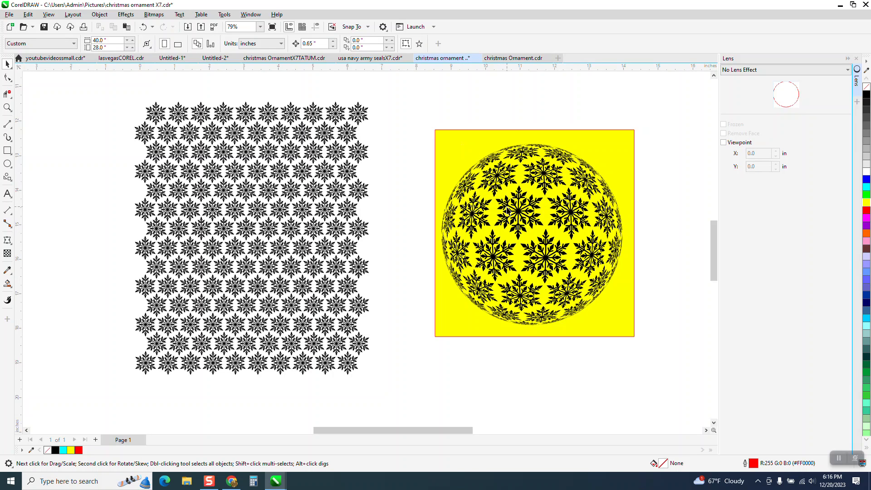
Delete the yellow rectangle behind the snowflake sphere
{"action": "left_click", "coordinate": [520, 196]}
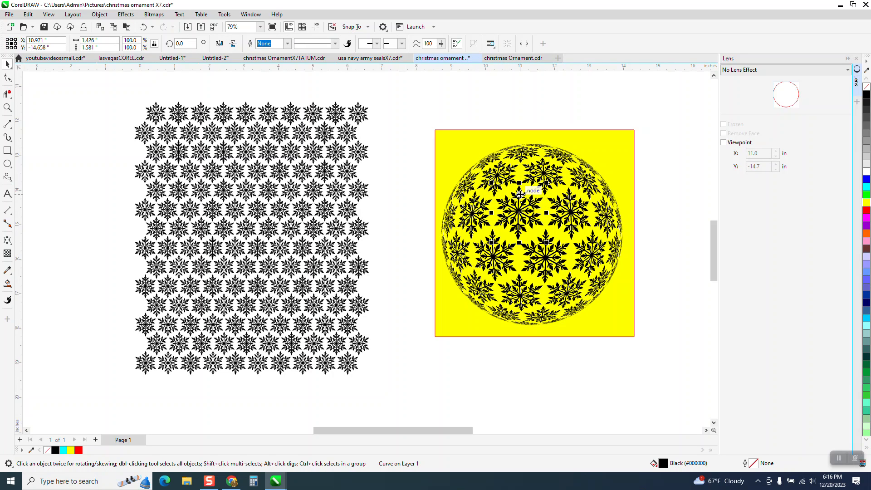
{"action": "left_click", "coordinate": [580, 142]}
{"action": "key", "text": "Delete"}
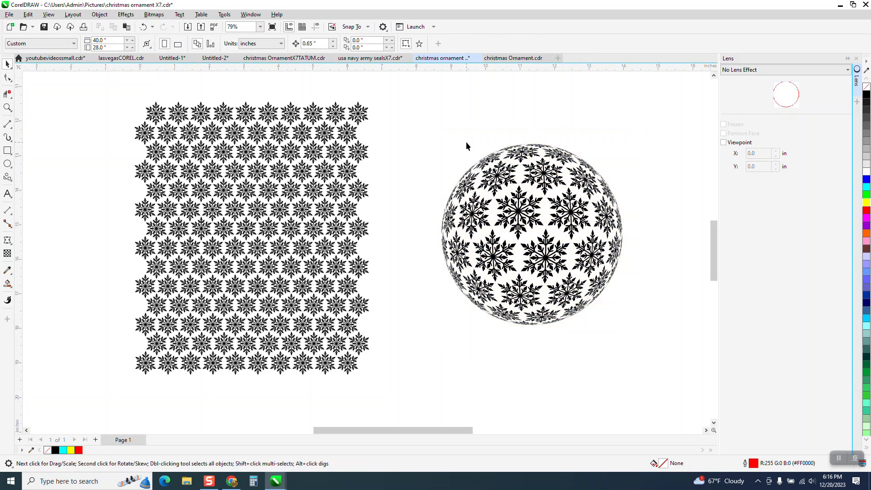
Fill all the sphere's snowflake pieces with black and move them beside the finished Merry Christmas ornament, to about X -9.07, Y -4.37 inches
{"action": "left_click_drag", "start_coordinate": [613, 328], "coordinate": [649, 346]}
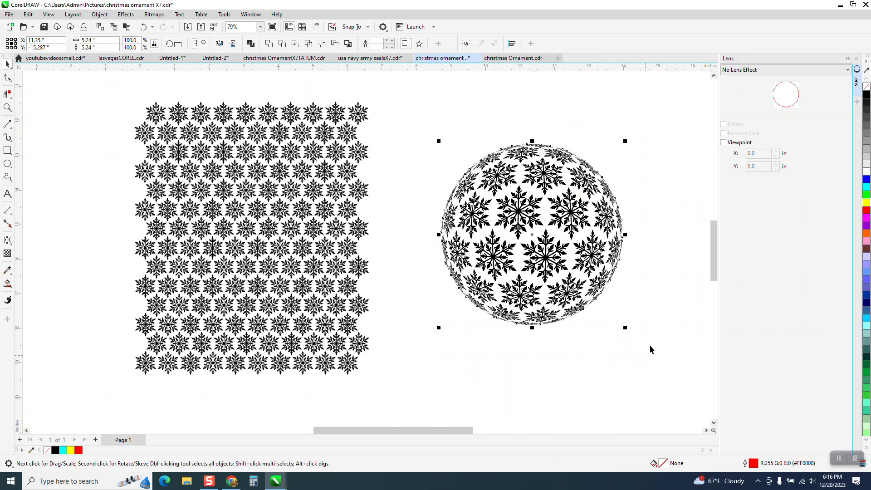
{"action": "left_click", "coordinate": [868, 97]}
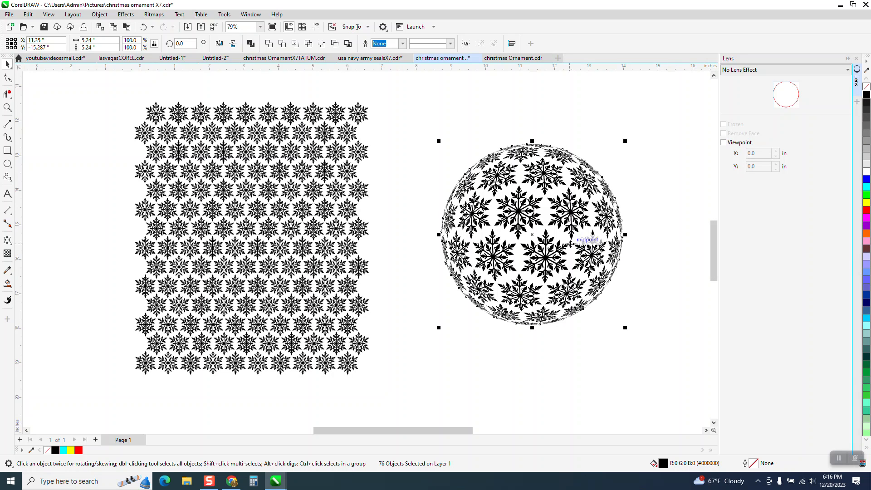
{"action": "scroll", "coordinate": [563, 234], "scroll_direction": "down", "scroll_amount": 5}
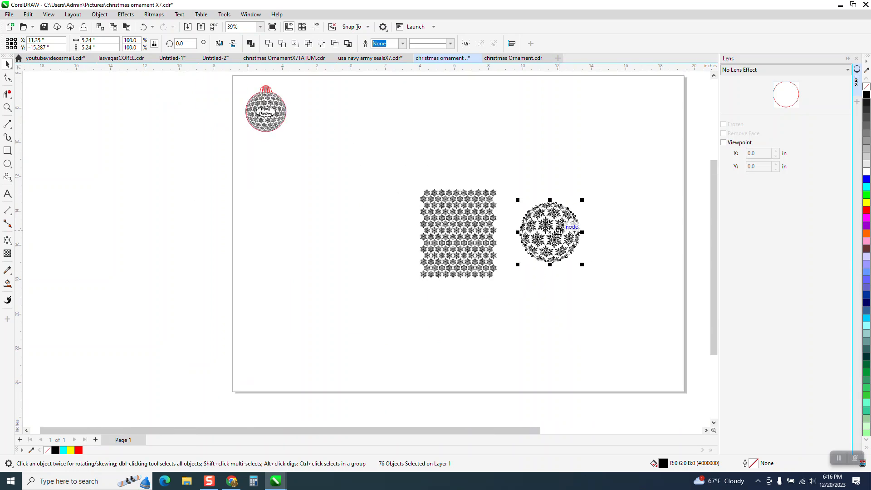
{"action": "left_click_drag", "start_coordinate": [553, 239], "coordinate": [352, 132]}
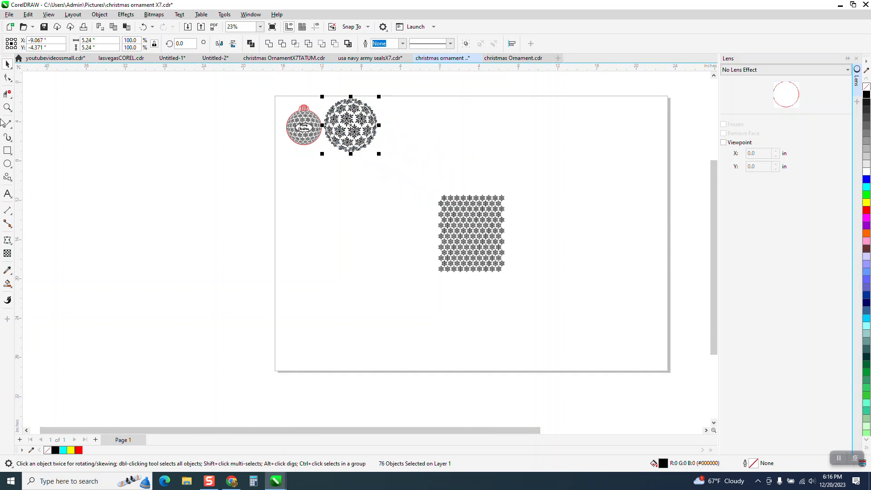
Resize the snowflake sphere to 3.5 by 3.5 inches and reposition it at about X -9.36, Y -4.53 inches
{"action": "left_click", "coordinate": [7, 107]}
{"action": "left_click_drag", "start_coordinate": [275, 85], "coordinate": [470, 208]}
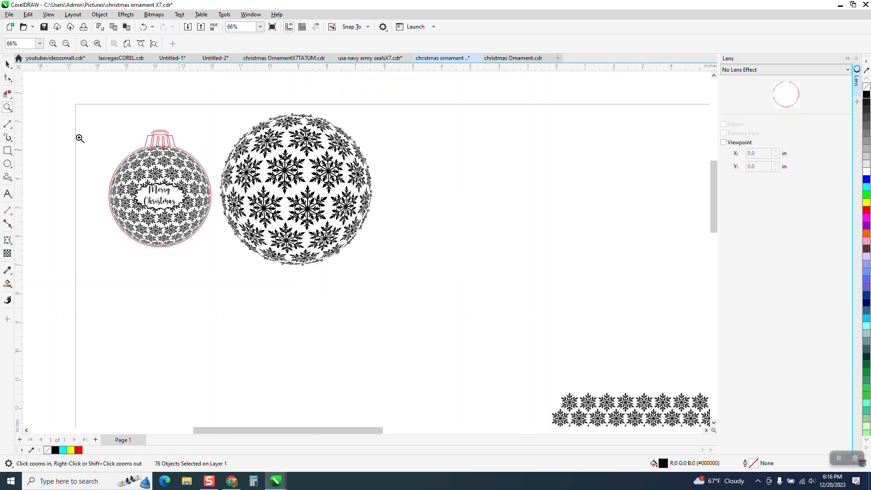
{"action": "left_click", "coordinate": [8, 64]}
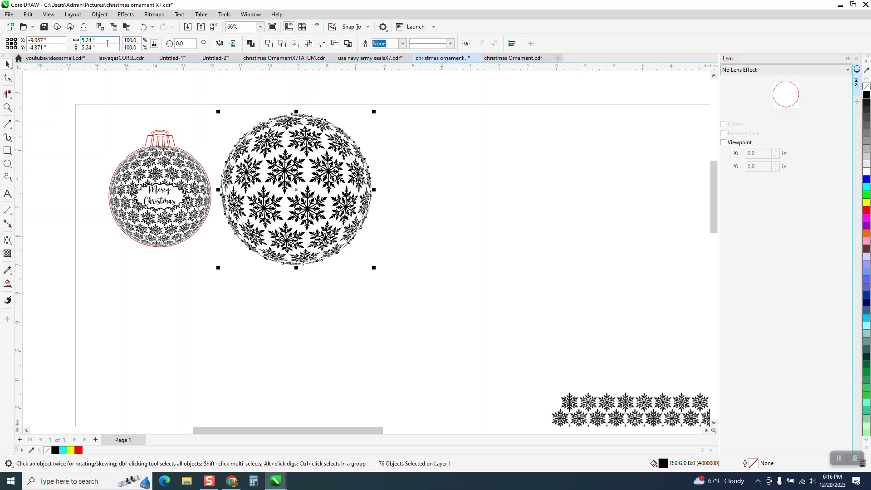
{"action": "left_click", "coordinate": [109, 41]}
{"action": "key", "text": "Return"}
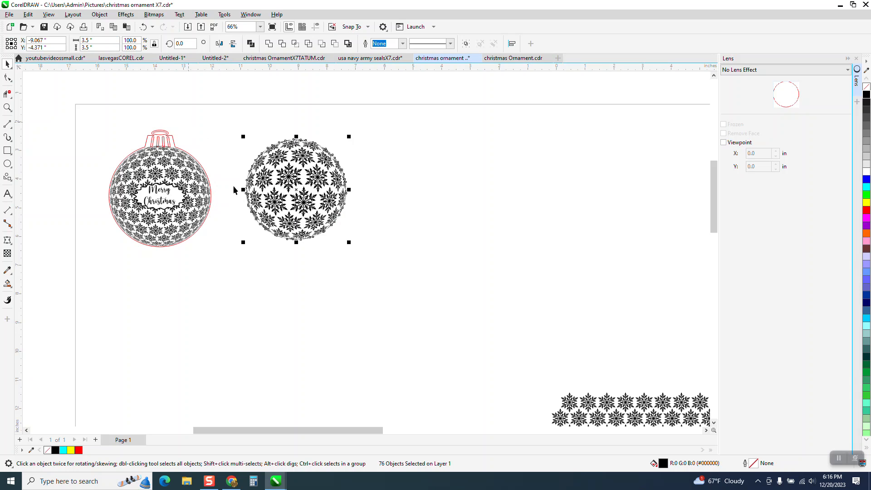
{"action": "mouse_move", "coordinate": [280, 198]}
{"action": "left_mouse_down"}
{"action": "mouse_move", "coordinate": [357, 219]}
{"action": "mouse_move", "coordinate": [273, 203]}
{"action": "left_mouse_up"}
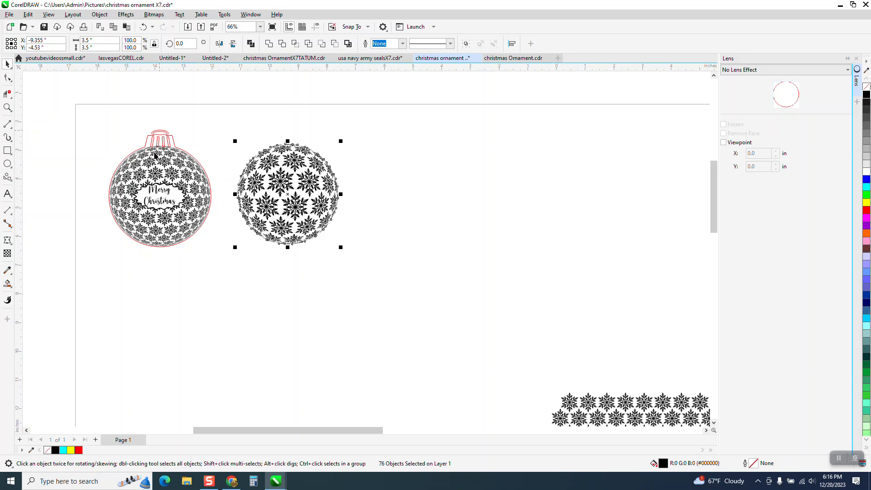
Examine the cap and outline of the finished Merry Christmas ornament and compare them with the new snowflake sphere
{"action": "left_click", "coordinate": [7, 108]}
{"action": "left_click_drag", "start_coordinate": [129, 127], "coordinate": [225, 163]}
{"action": "scroll", "coordinate": [233, 200], "scroll_direction": "down", "scroll_amount": 6}
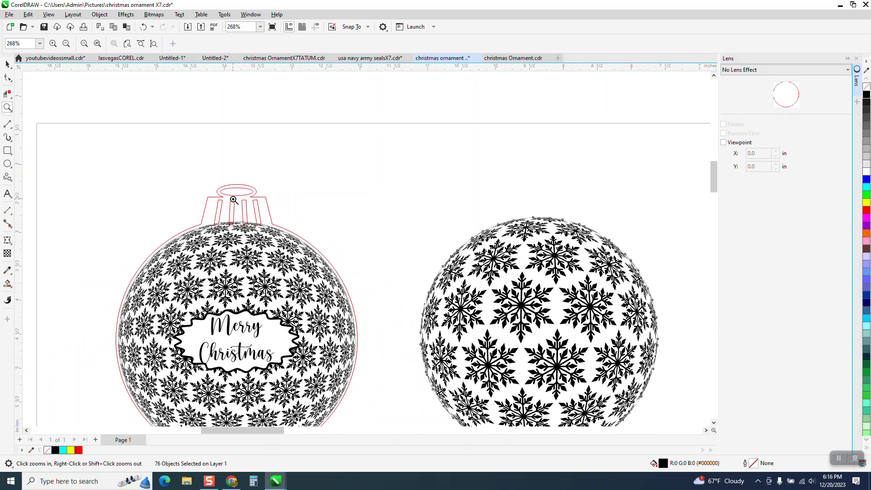
{"action": "scroll", "coordinate": [233, 200], "scroll_direction": "down", "scroll_amount": 3}
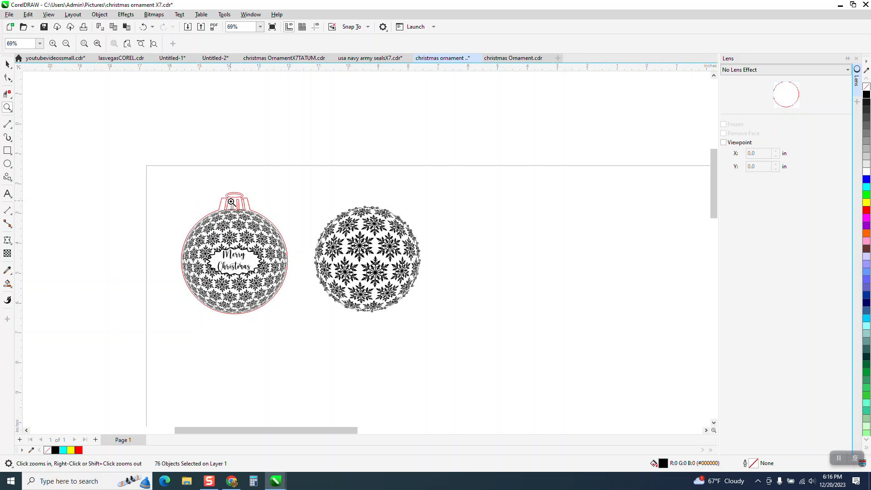
{"action": "left_click_drag", "start_coordinate": [311, 190], "coordinate": [463, 313]}
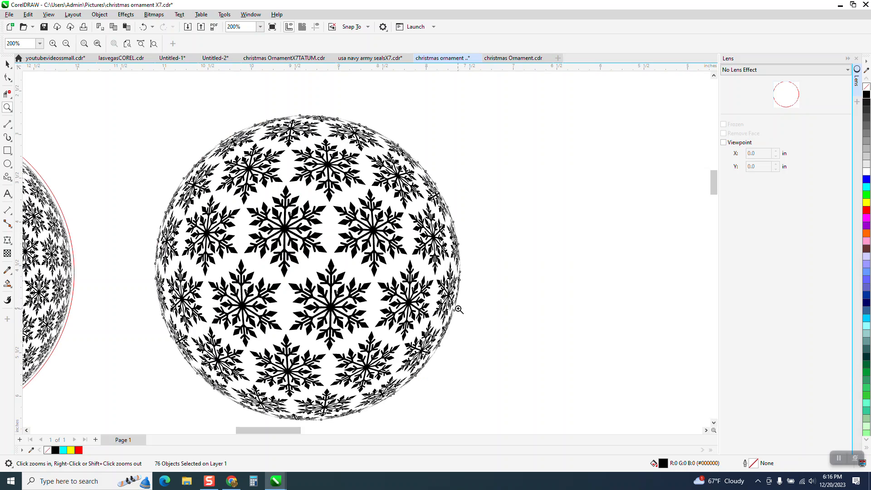
{"action": "scroll", "coordinate": [440, 291], "scroll_direction": "down", "scroll_amount": 1}
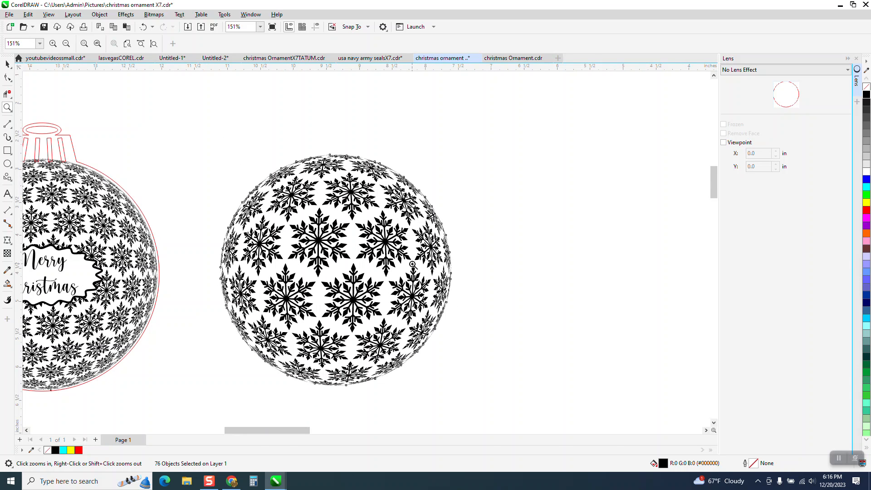